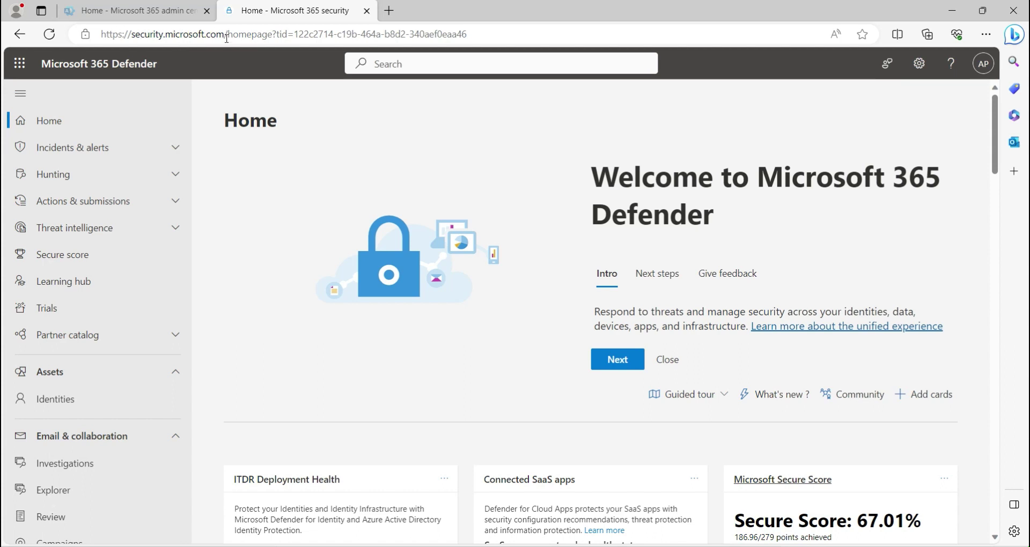
# - Navigate through Policies & rules and Threat policies to the Quarantine policies page
pyautogui.scroll(-5, 73, 376)
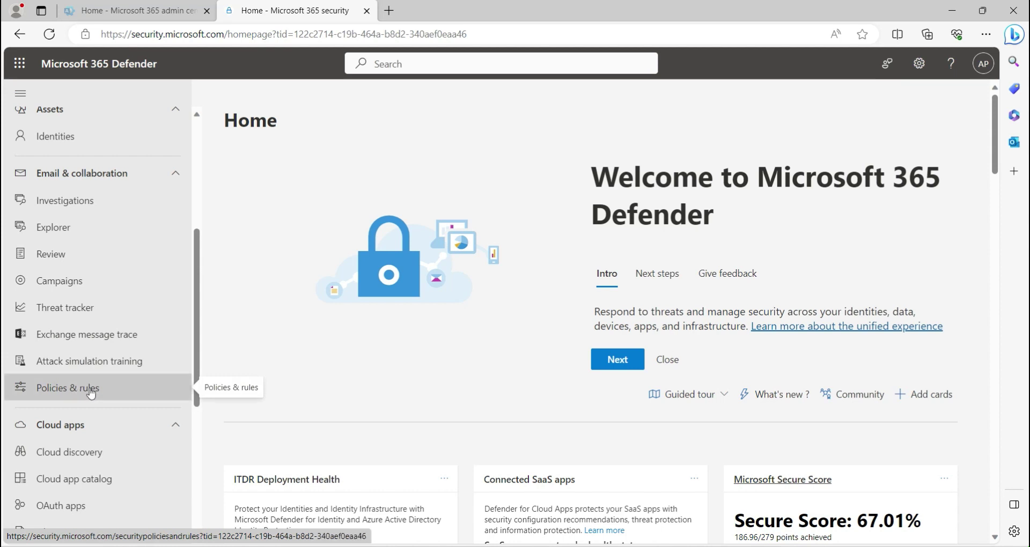
pyautogui.click(90, 391)
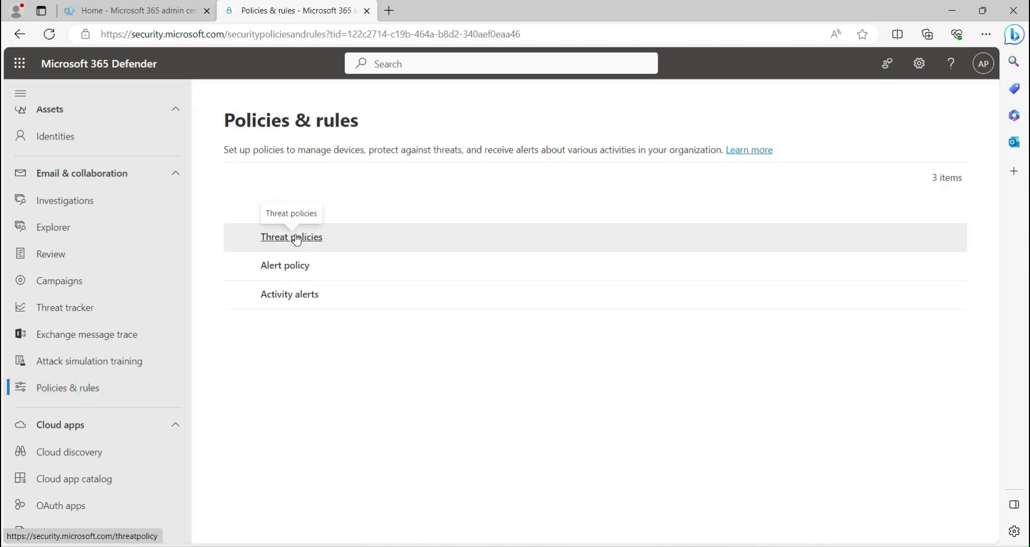
pyautogui.click(296, 238)
pyautogui.scroll(-5, 357, 364)
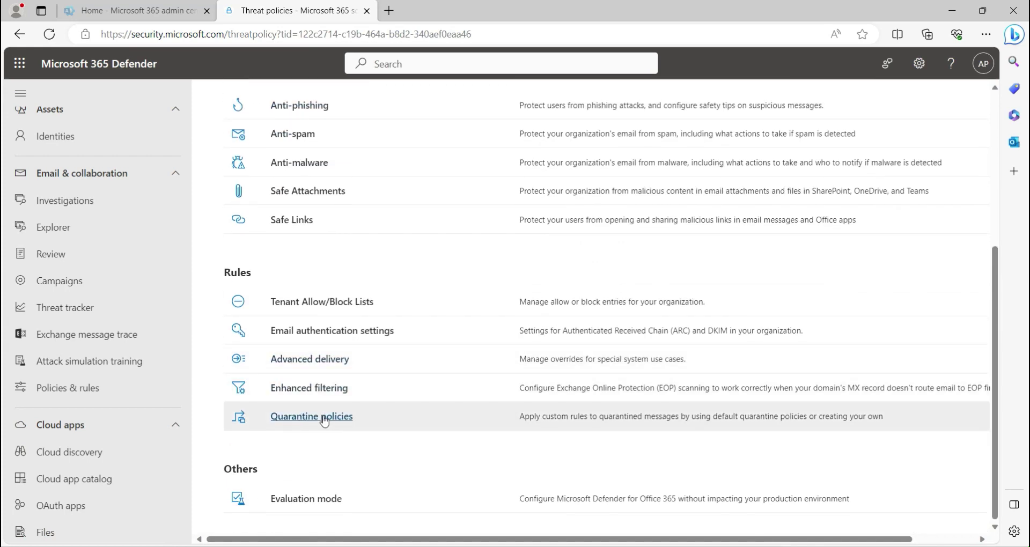
pyautogui.click(294, 424)
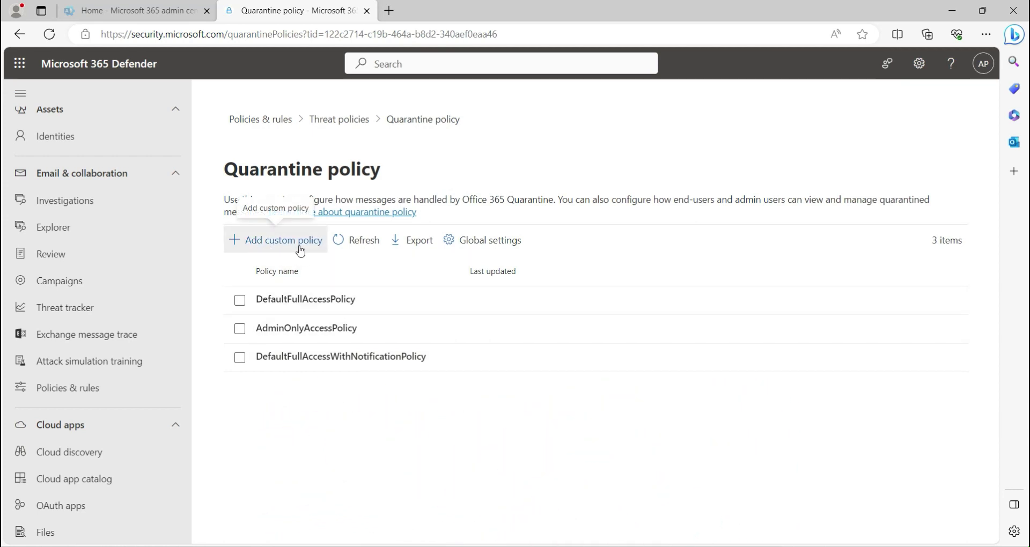
# - In Global settings, replace the notification sender address with an admin contact from Suggested contacts
pyautogui.click(477, 244)
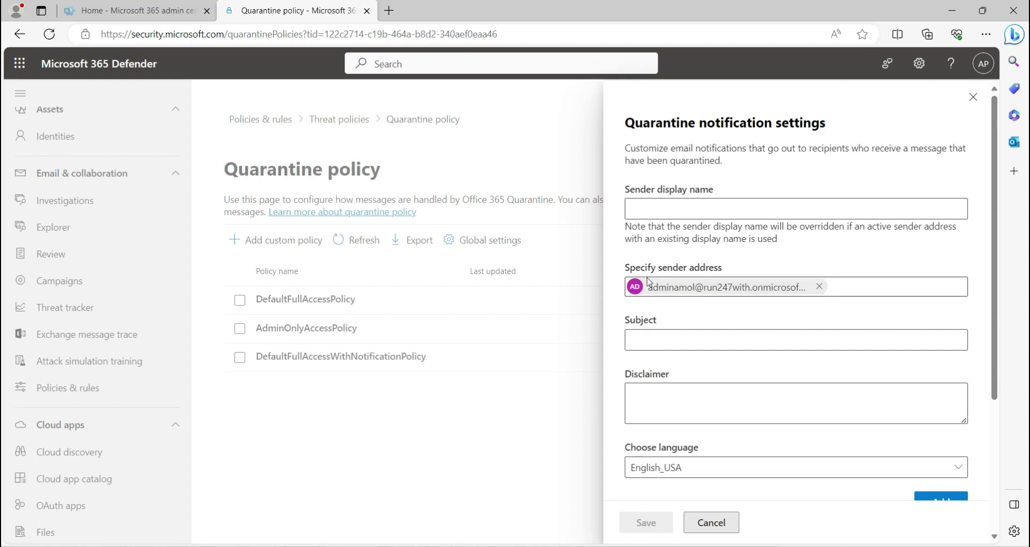
pyautogui.click(819, 287)
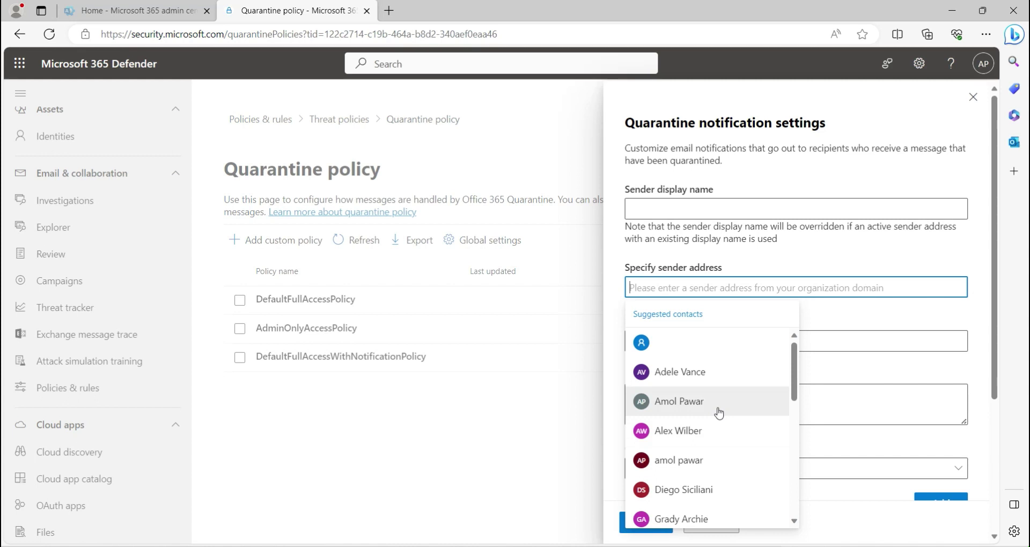
pyautogui.click(689, 405)
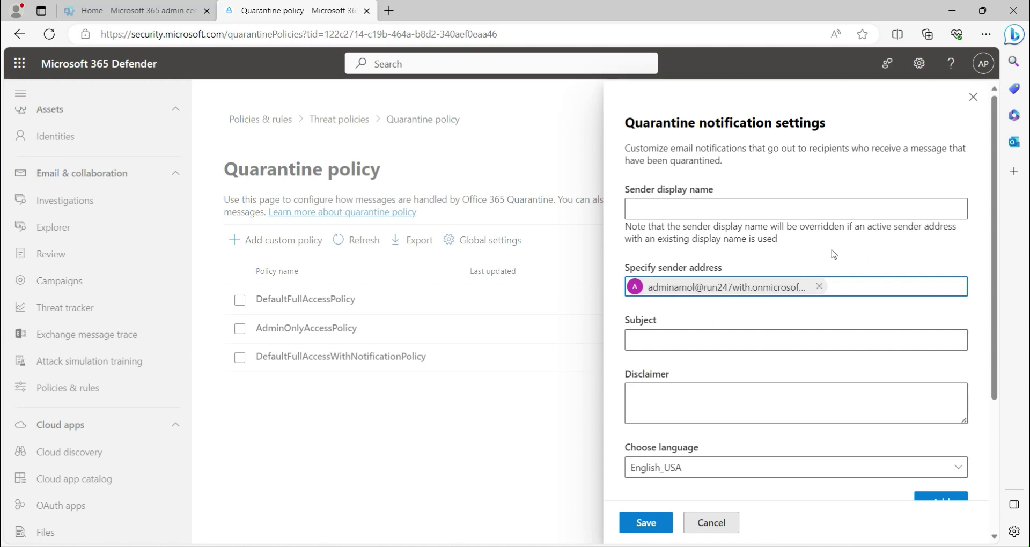
pyautogui.click(699, 342)
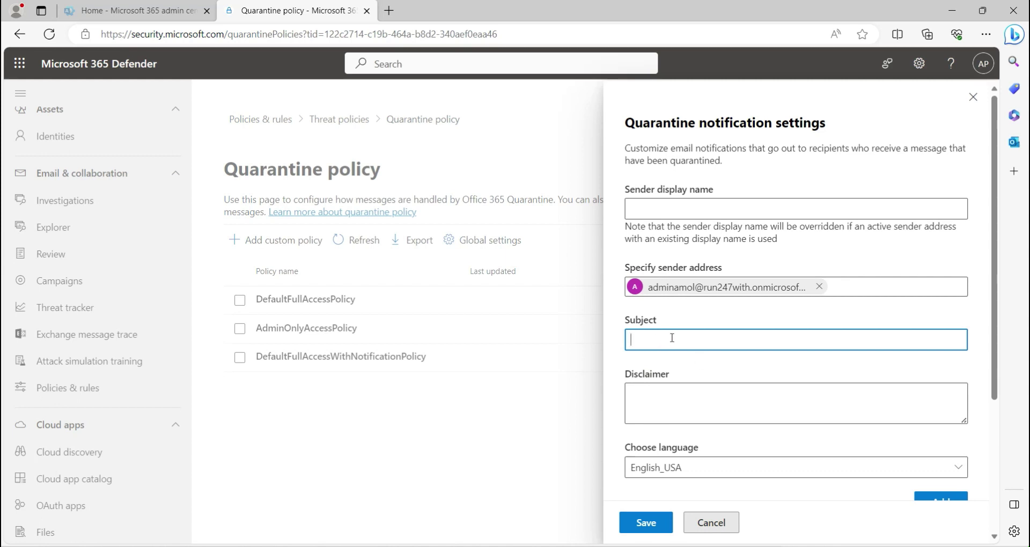
# - Keep end-user spam notifications at Daily, save the settings and close the flyout
pyautogui.scroll(-3, 672, 337)
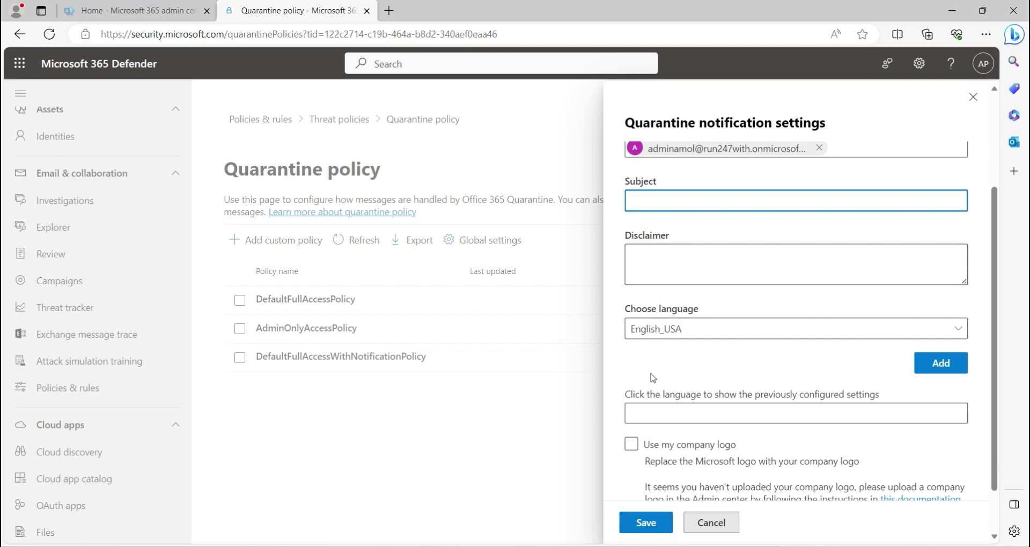
pyautogui.scroll(-1, 652, 378)
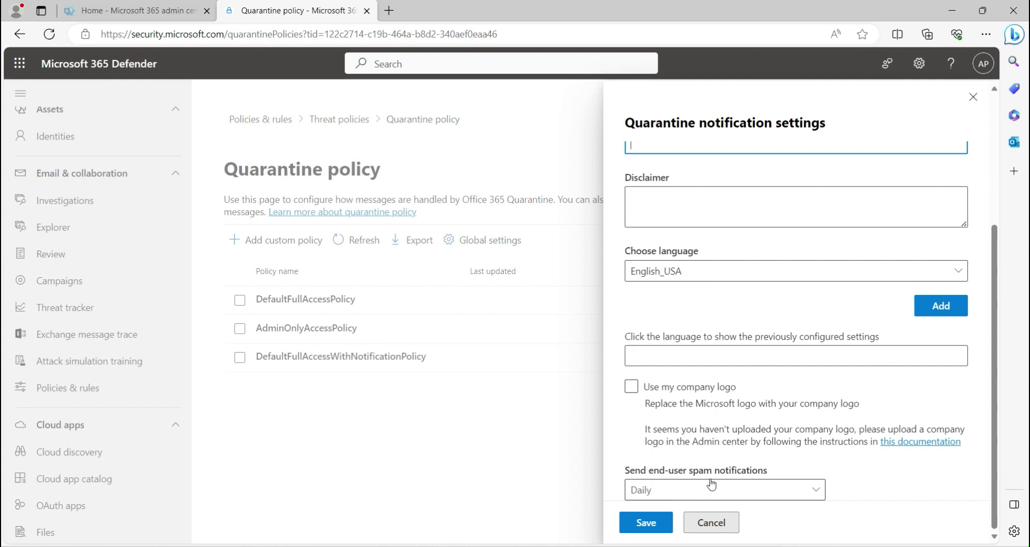
pyautogui.click(751, 489)
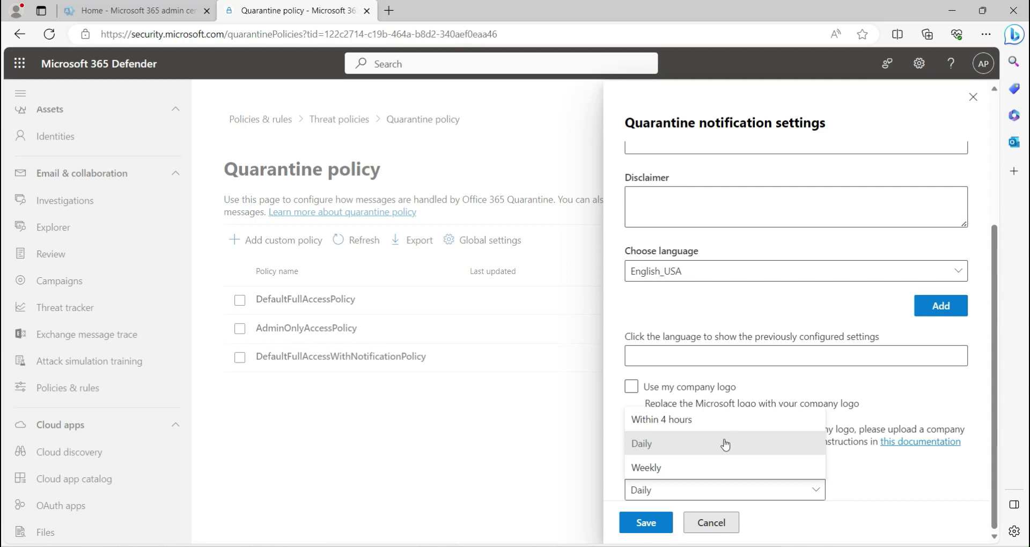
pyautogui.click(660, 452)
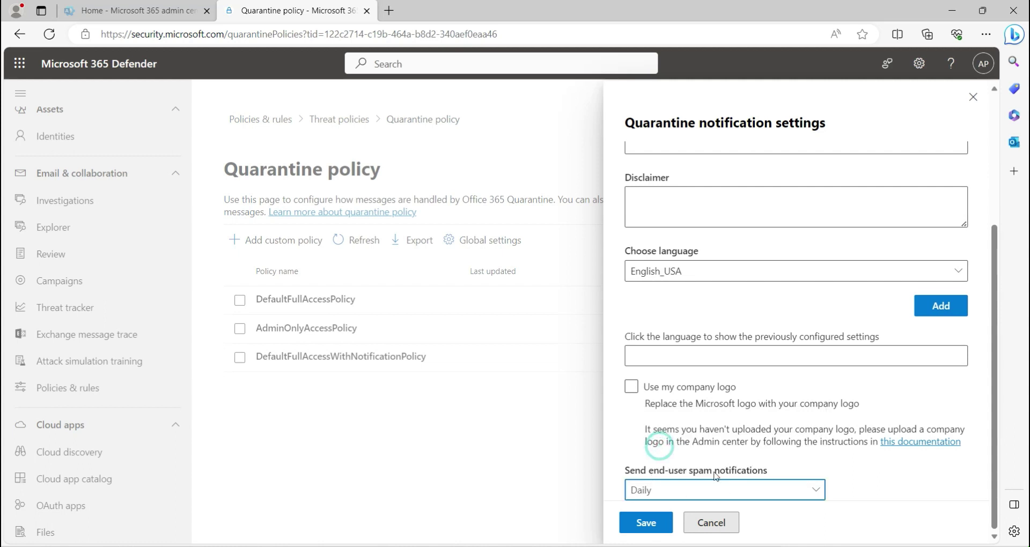
pyautogui.click(650, 527)
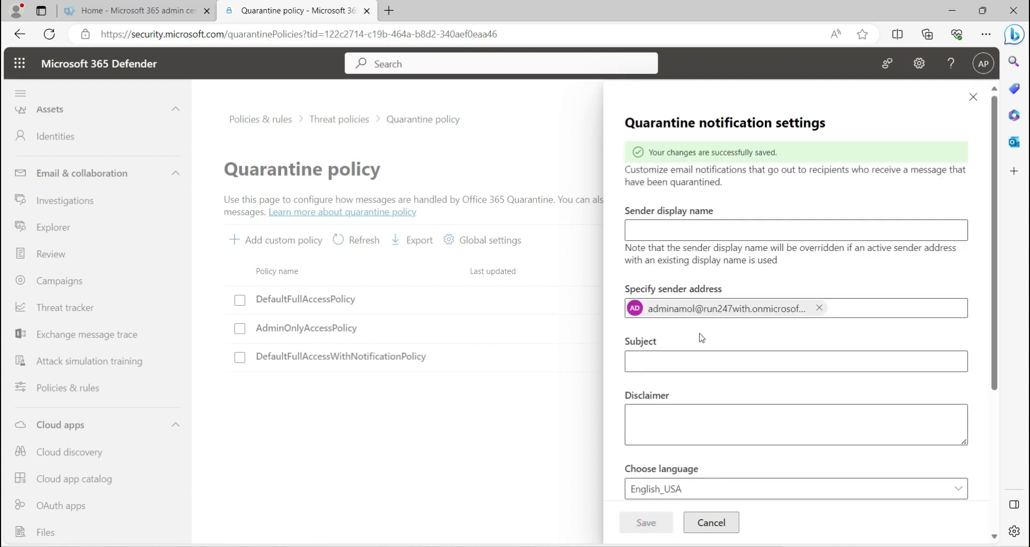
pyautogui.click(973, 96)
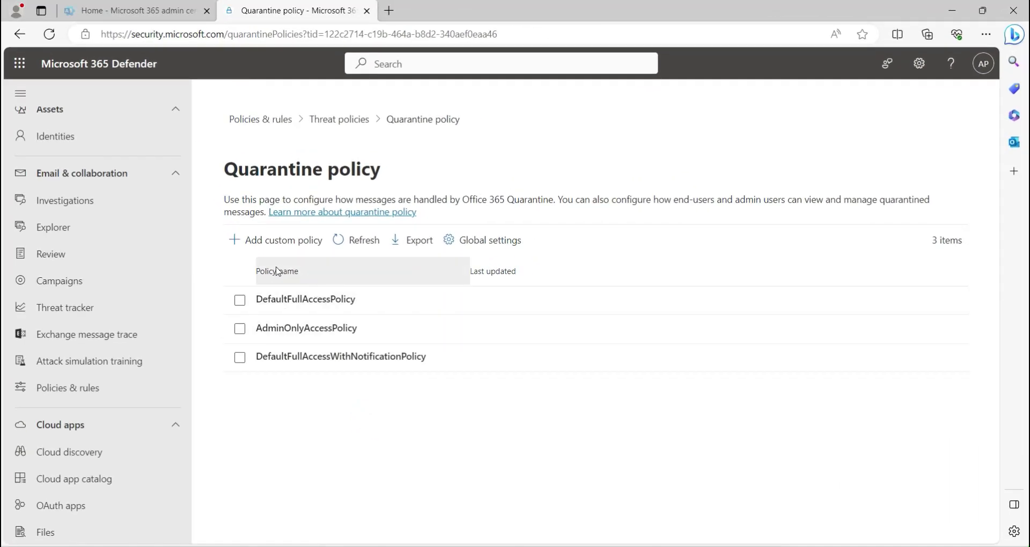
# - Create a custom quarantine policy named 'quarantine policy'
pyautogui.click(265, 241)
pyautogui.click(567, 248)
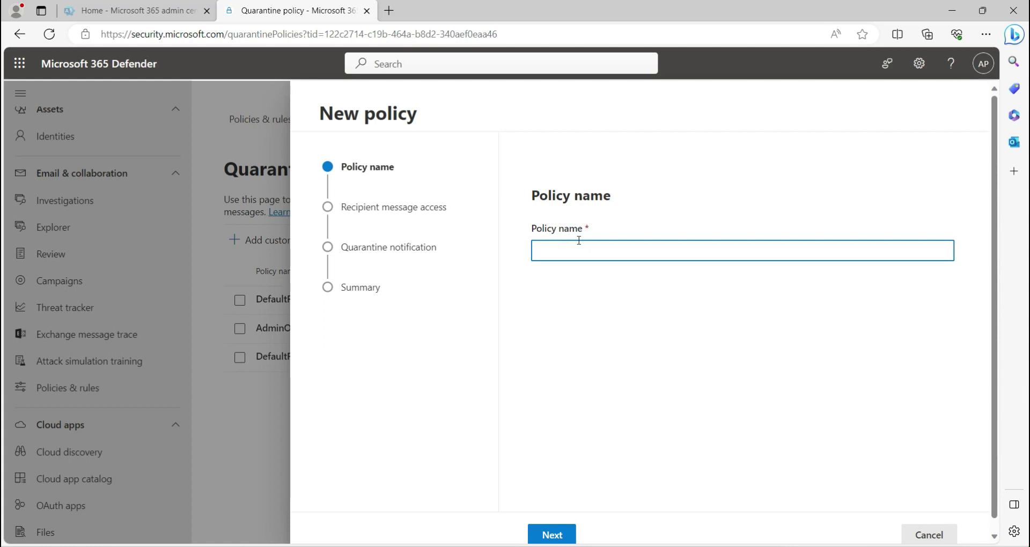
pyautogui.write('quarantine policy')
pyautogui.click(551, 535)
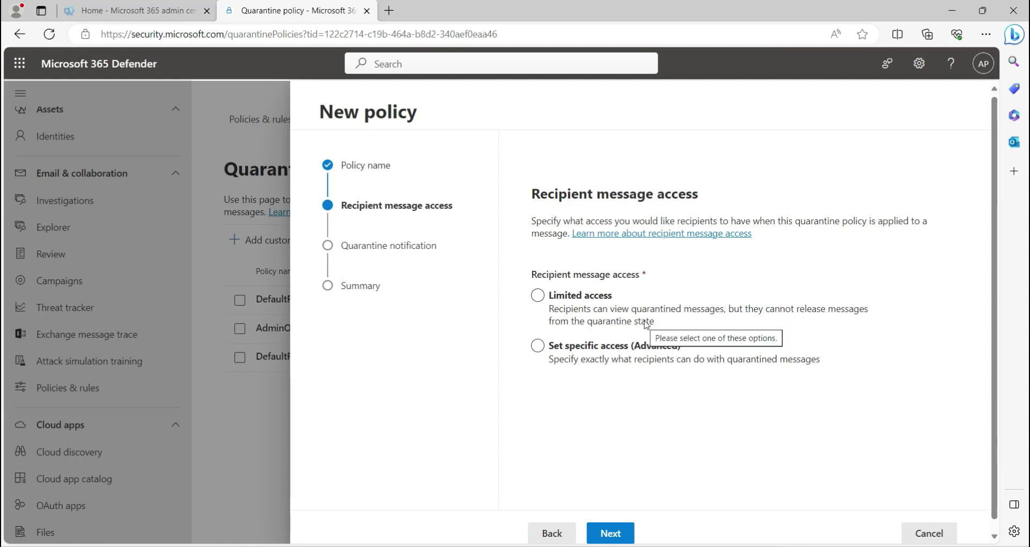
# - Set specific recipient access allowing release, delete, preview and block sender
pyautogui.click(543, 302)
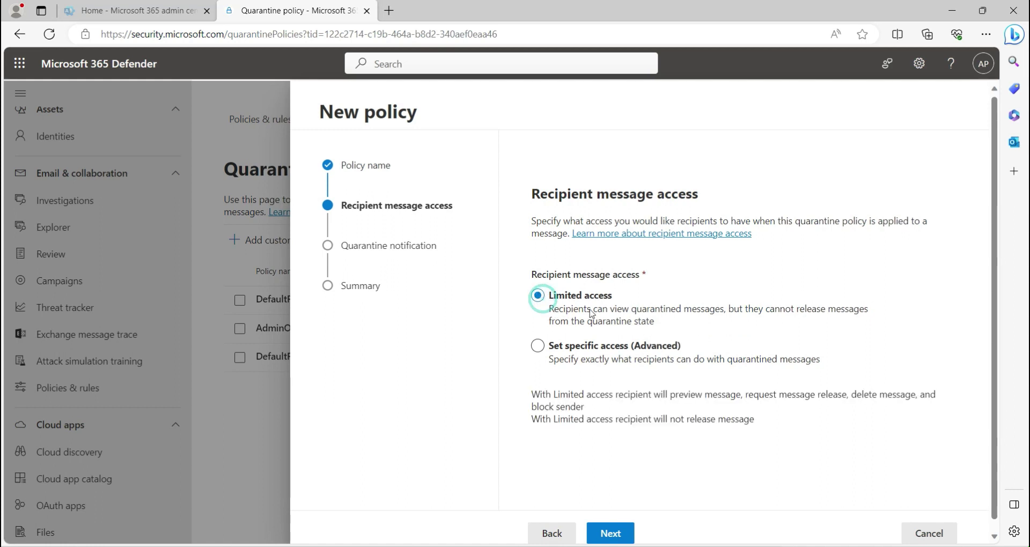
pyautogui.click(538, 349)
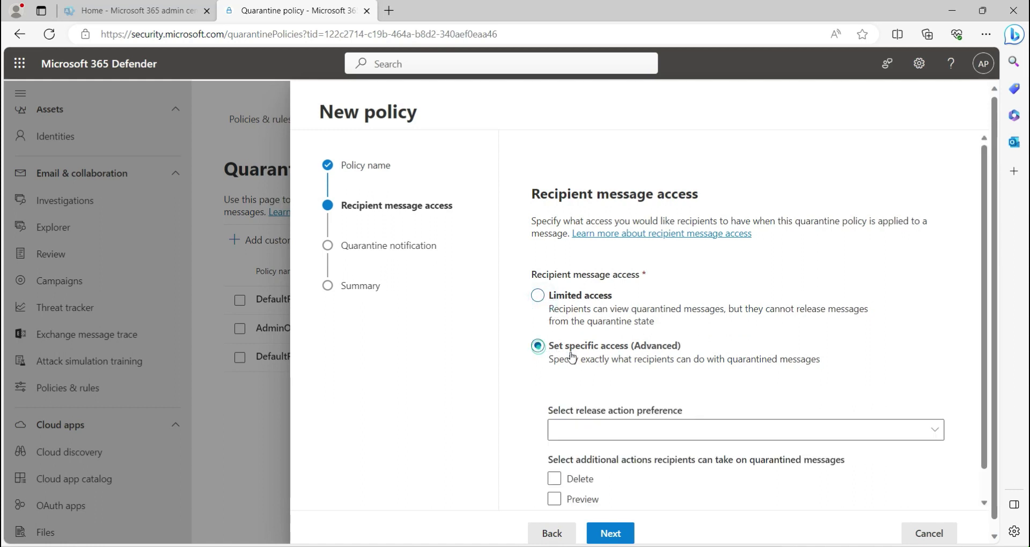
pyautogui.scroll(-1, 693, 365)
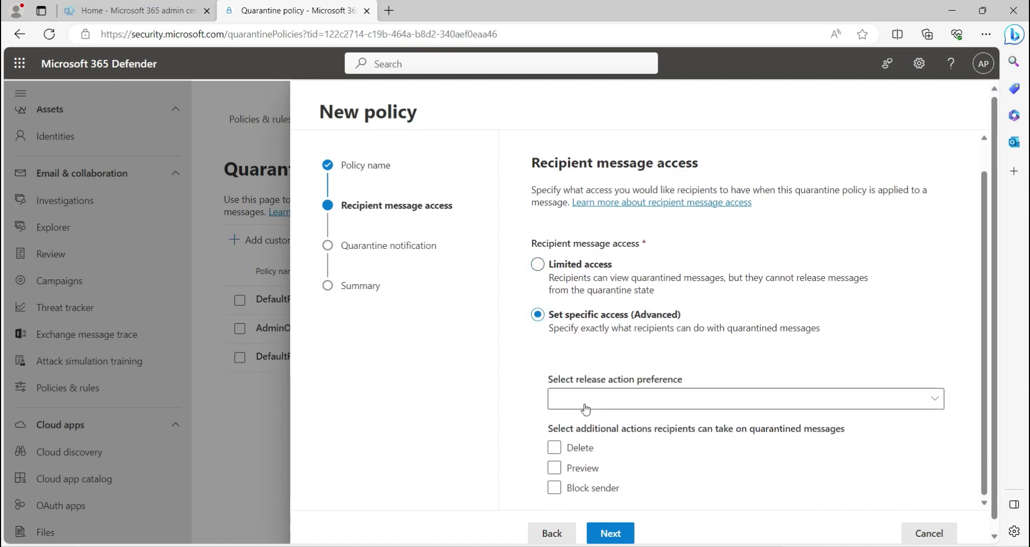
pyautogui.click(675, 398)
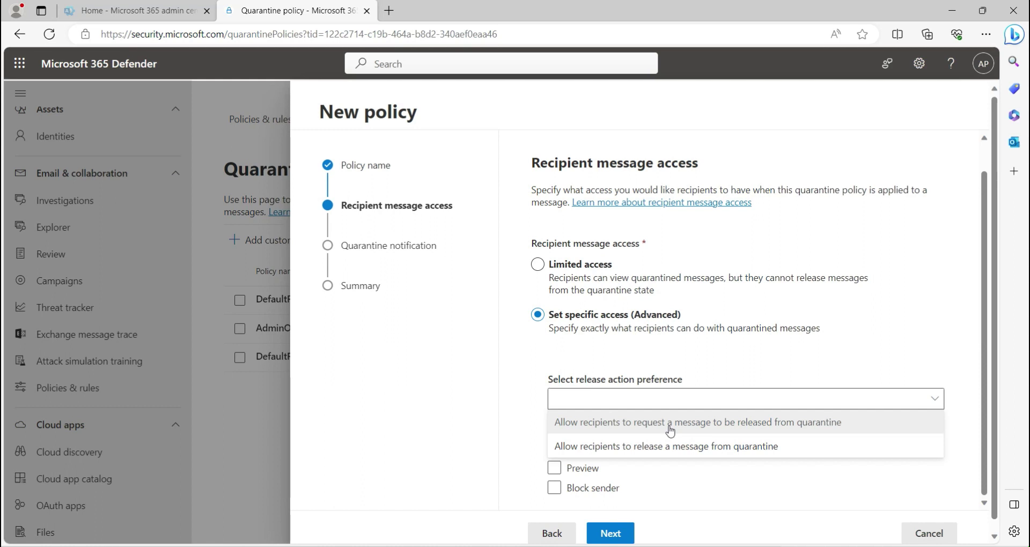
pyautogui.click(640, 448)
pyautogui.scroll(-1, 692, 419)
pyautogui.click(555, 464)
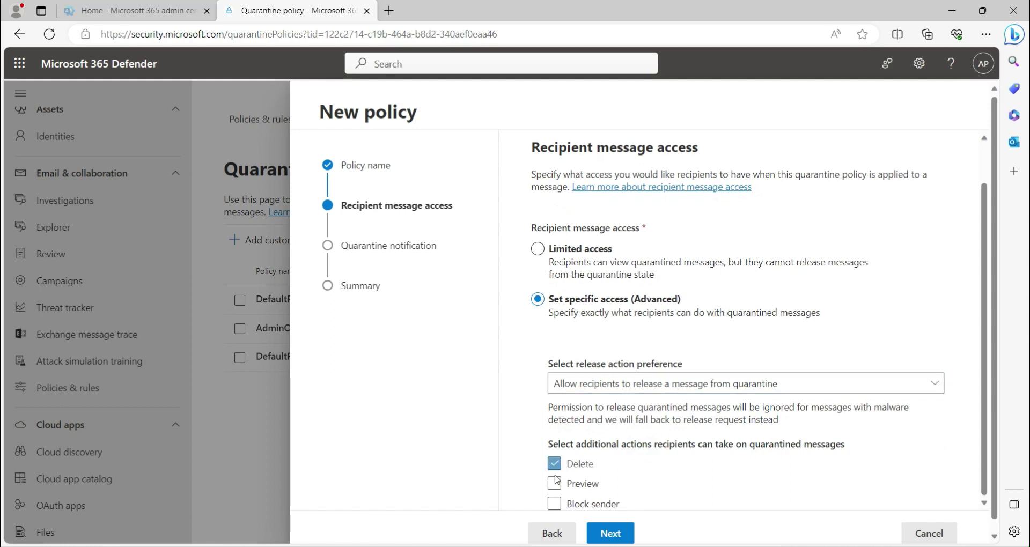
pyautogui.click(555, 484)
pyautogui.scroll(-1, 629, 477)
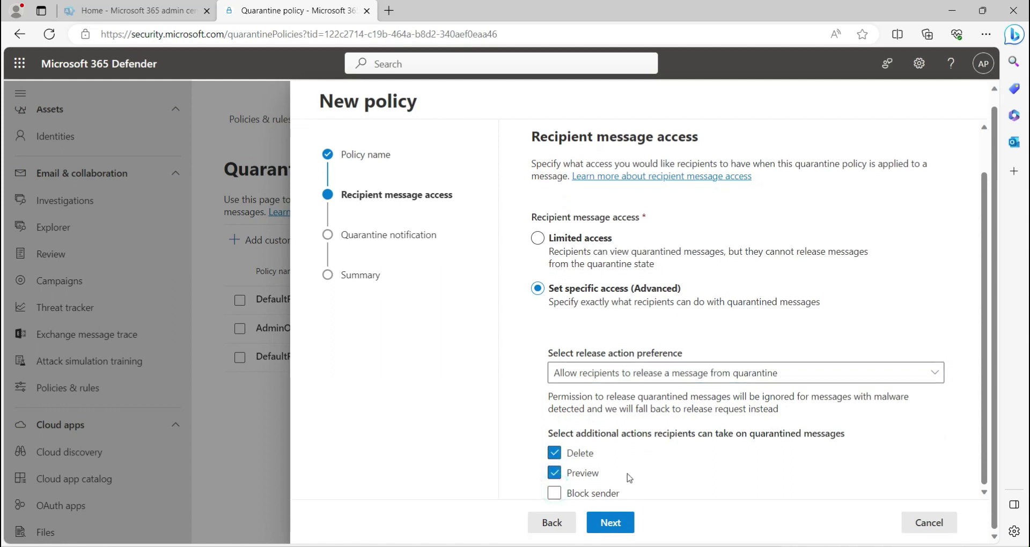
pyautogui.click(554, 493)
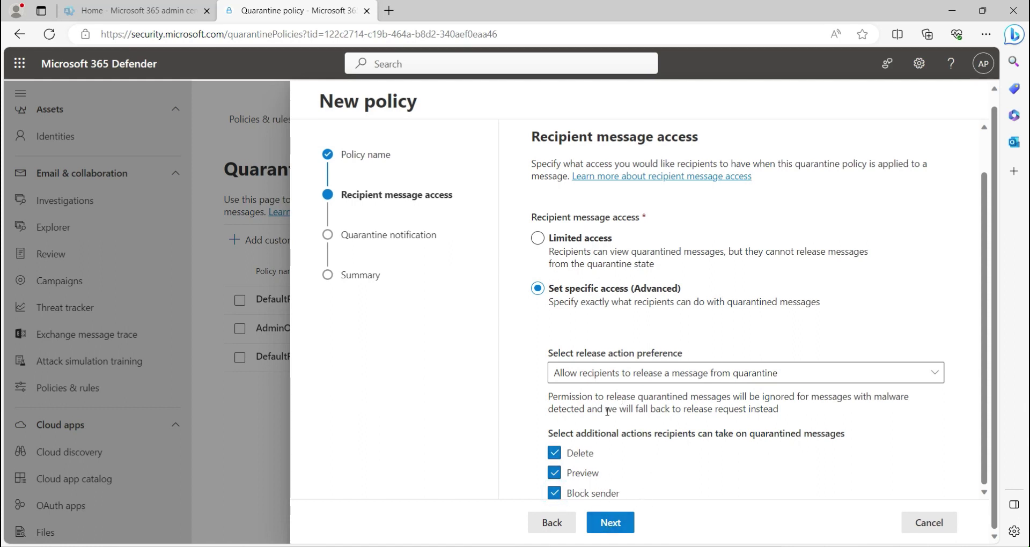
pyautogui.click(610, 523)
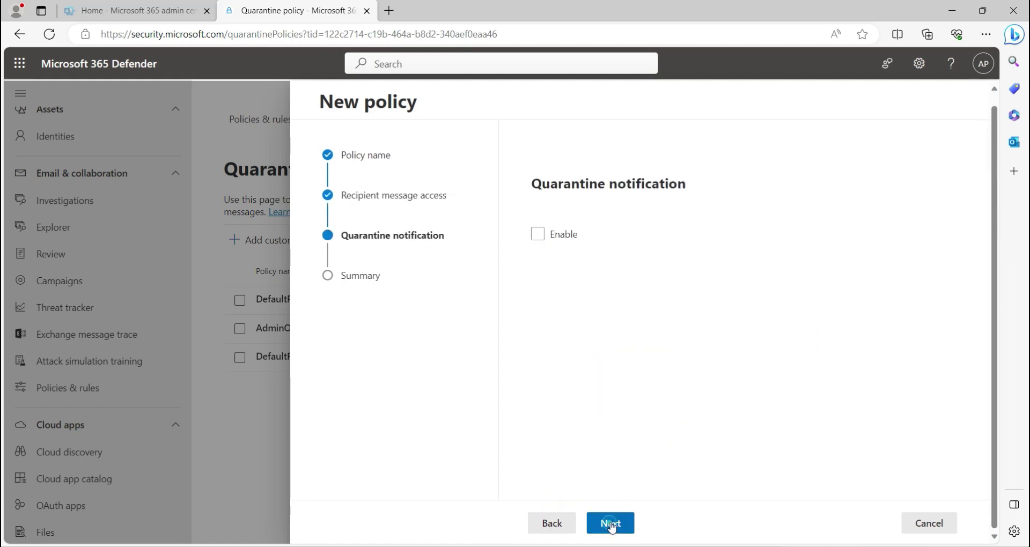
# - Enable quarantine notifications, then cancel the new policy wizard
pyautogui.click(537, 235)
pyautogui.click(917, 525)
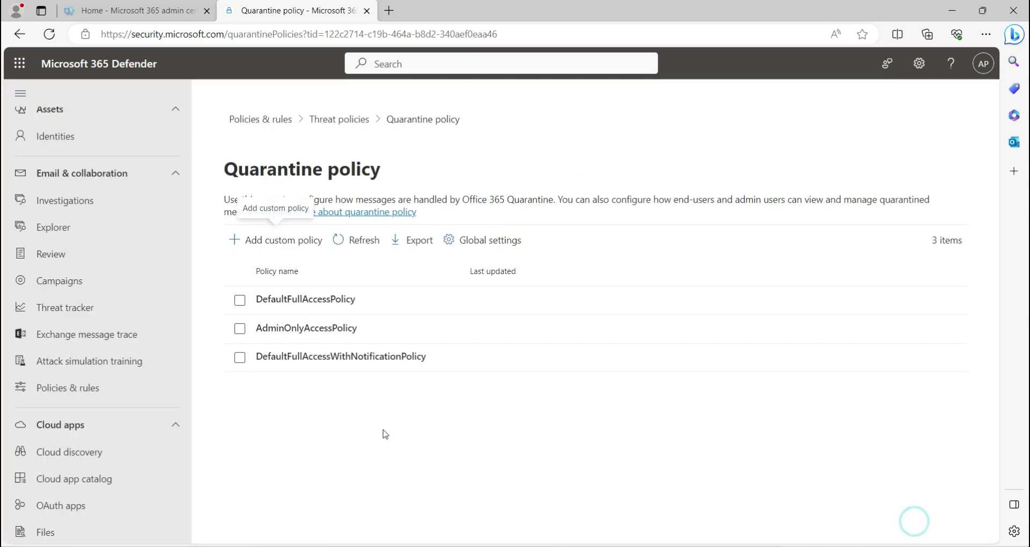
# - Review DefaultFullAccessPolicy: release and preview allowed, quarantine notification disabled
pyautogui.click(296, 298)
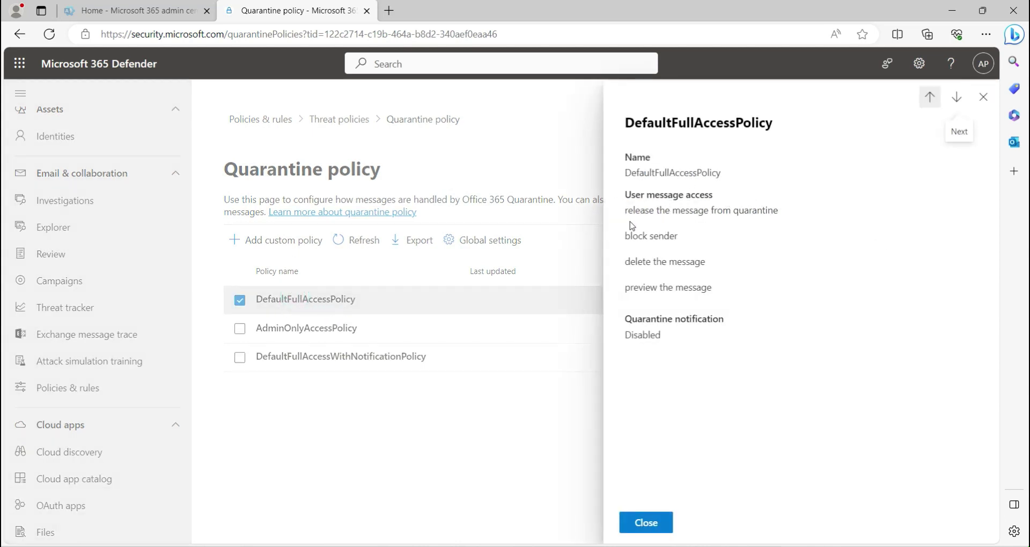
pyautogui.moveTo(626, 212); pyautogui.dragTo(784, 217)
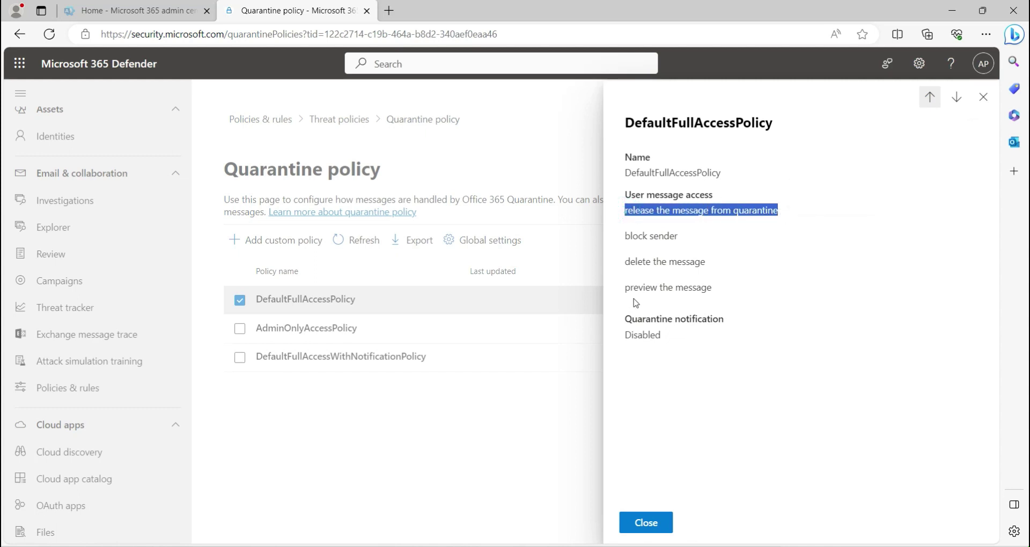
pyautogui.moveTo(630, 288); pyautogui.dragTo(711, 288)
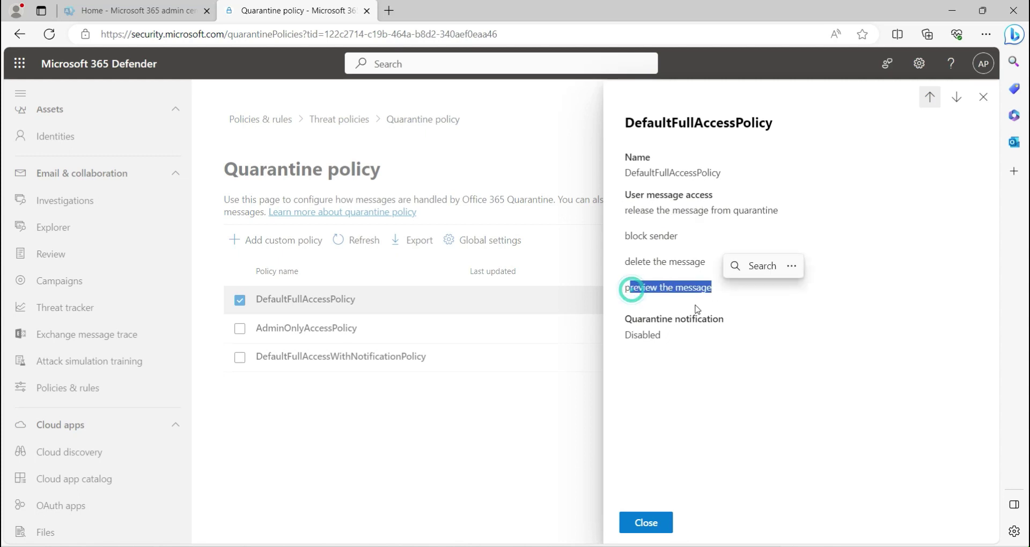
pyautogui.doubleClick(652, 336)
pyautogui.click(655, 528)
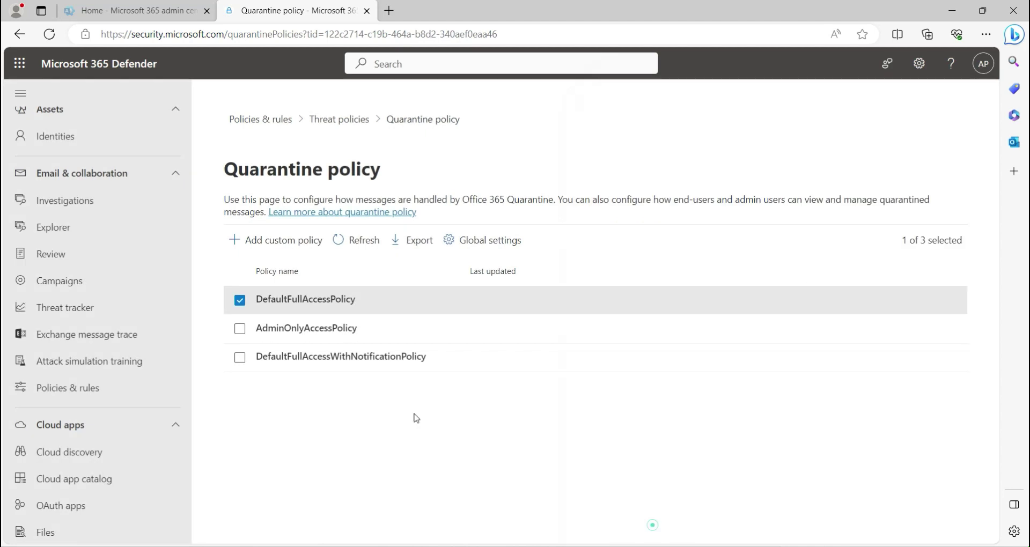
# - Review AdminOnlyAccessPolicy, which gives users no allowed actions
pyautogui.click(305, 329)
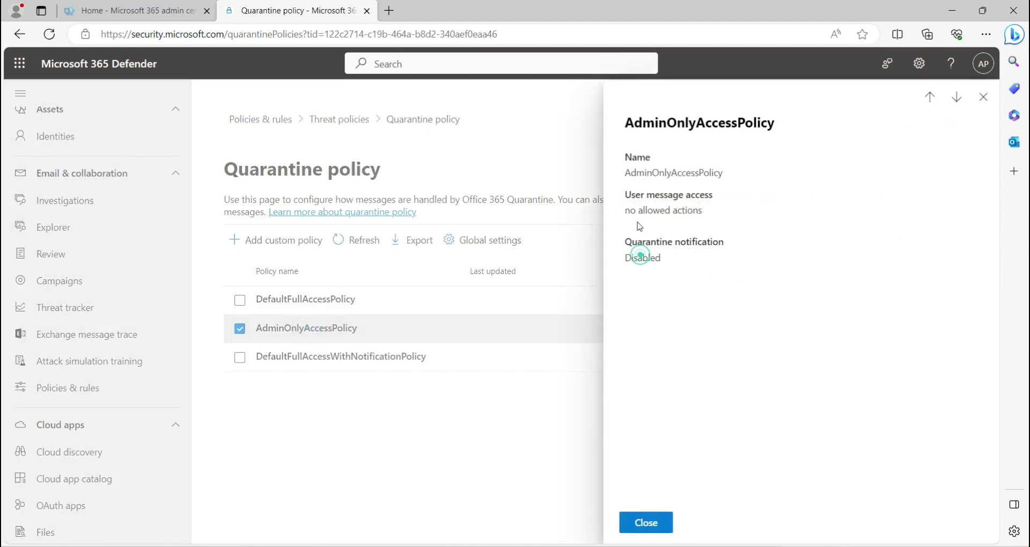
pyautogui.moveTo(624, 210); pyautogui.dragTo(709, 209)
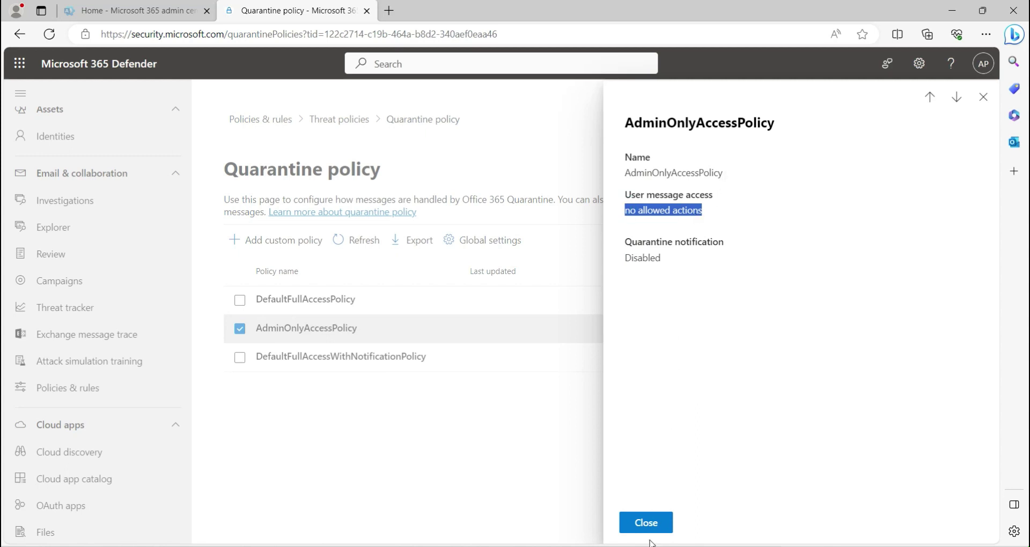
pyautogui.click(647, 523)
# - Review DefaultFullAccessWithNotificationPolicy's enabled notification, then close it and deselect the row
pyautogui.click(315, 358)
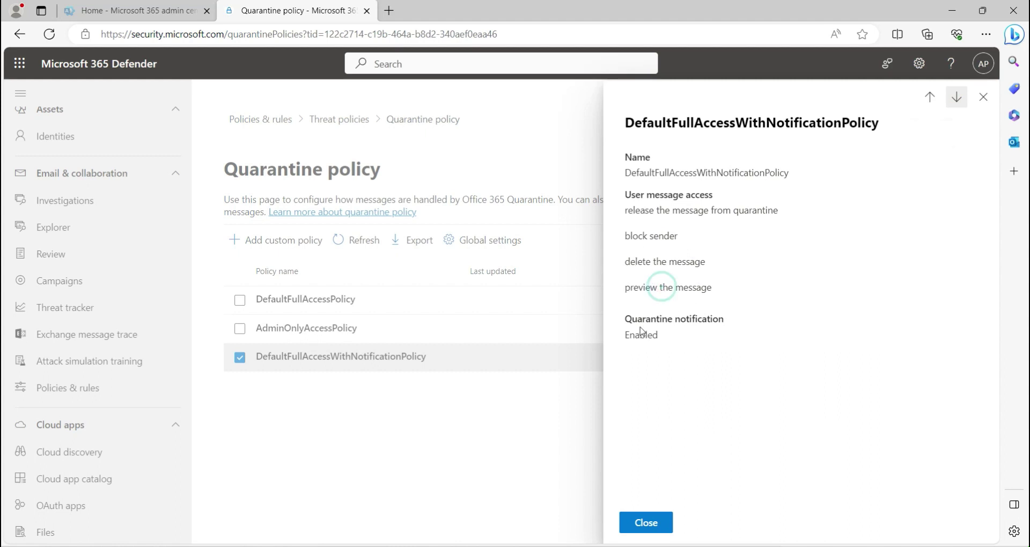
pyautogui.moveTo(638, 336); pyautogui.dragTo(666, 338)
pyautogui.click(693, 337)
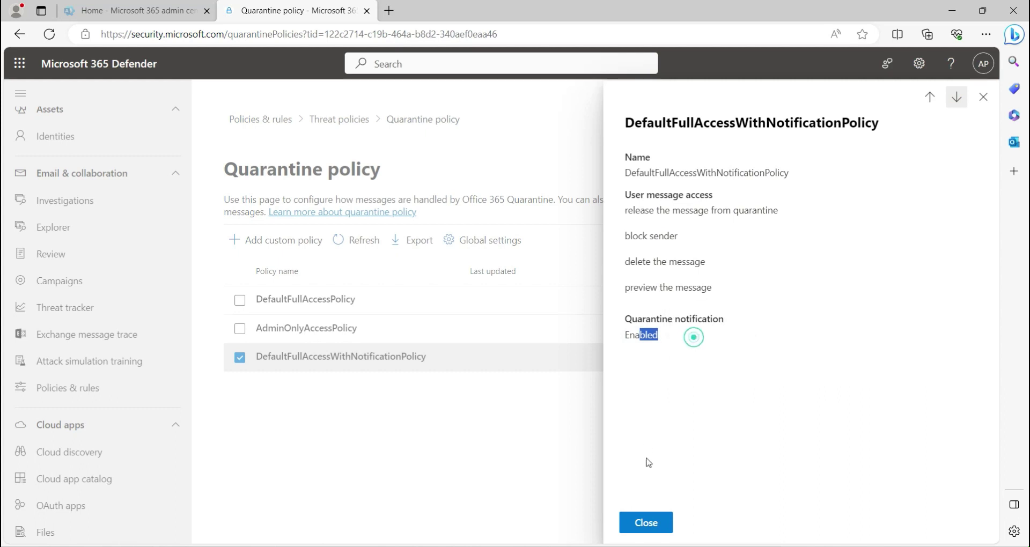
pyautogui.click(648, 525)
pyautogui.click(388, 429)
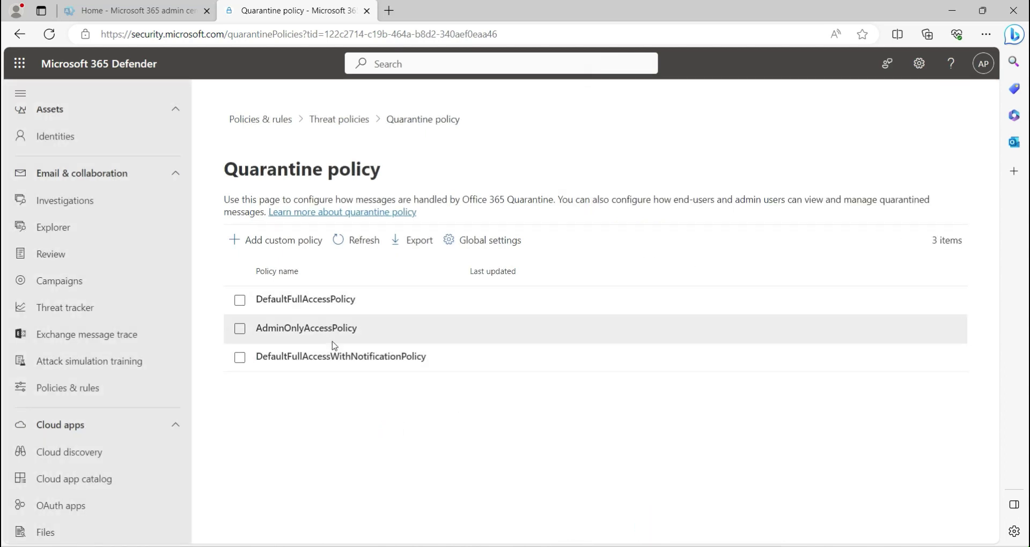
# - Open the Office365 AntiPhish Default policy from the Anti-phishing page
pyautogui.click(338, 120)
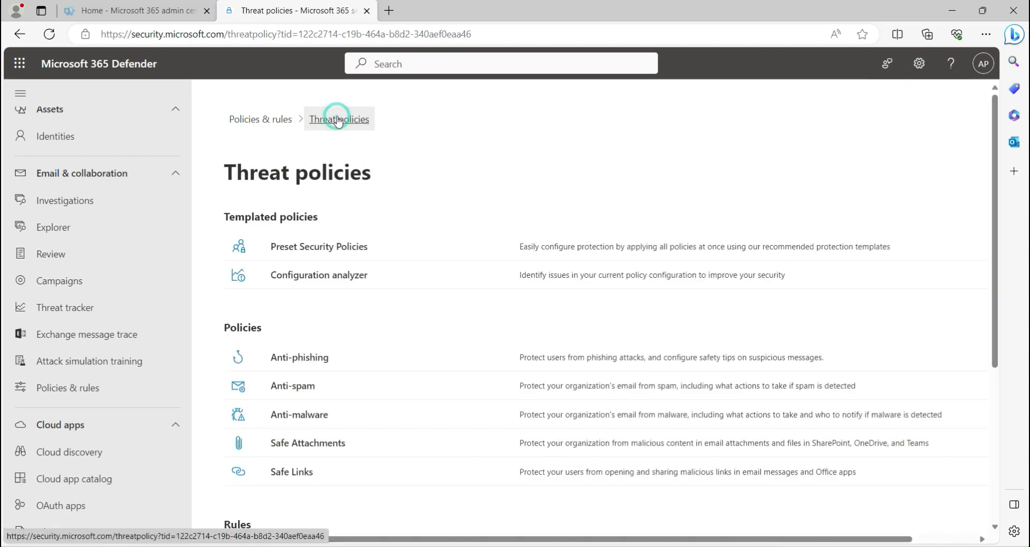
pyautogui.click(300, 358)
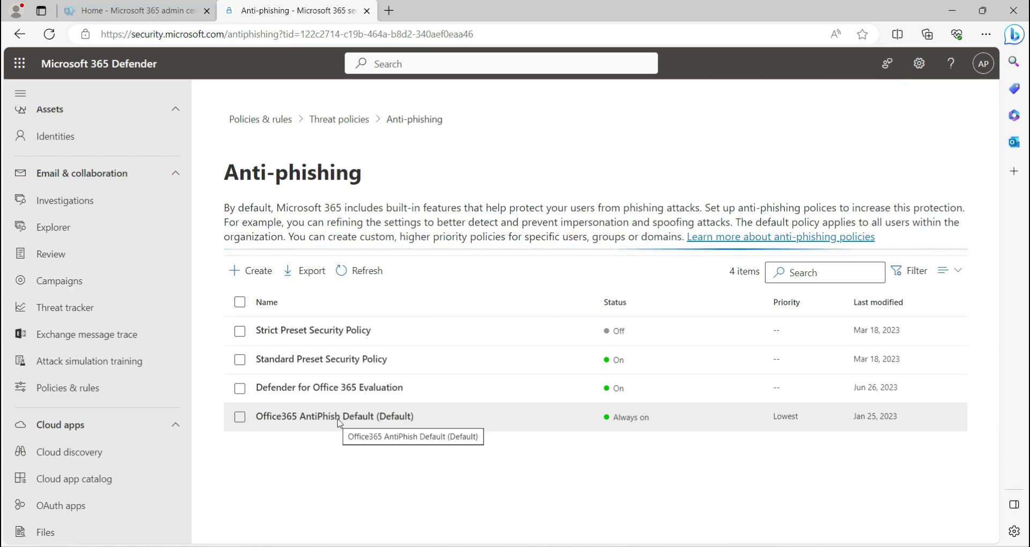
pyautogui.click(333, 441)
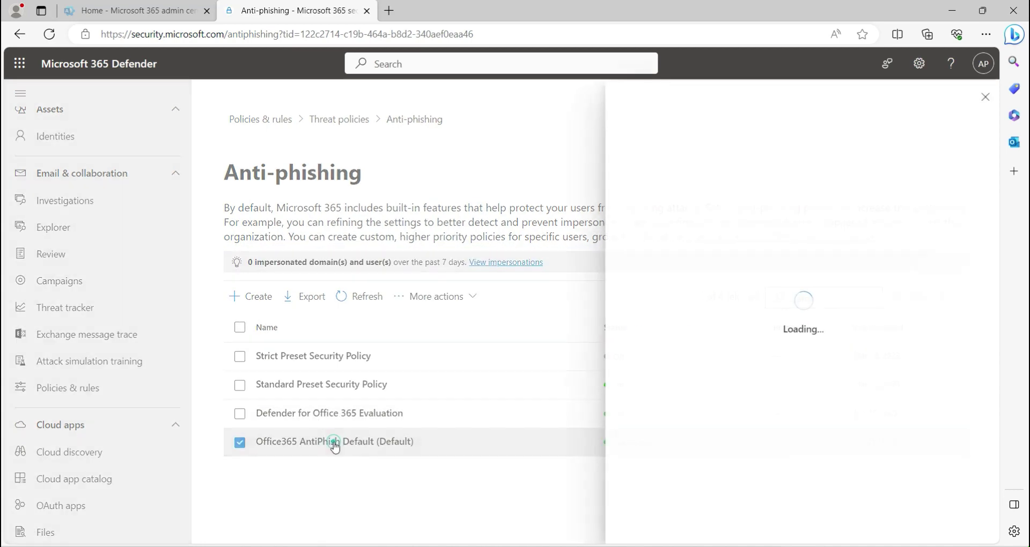
pyautogui.scroll(-10, 783, 354)
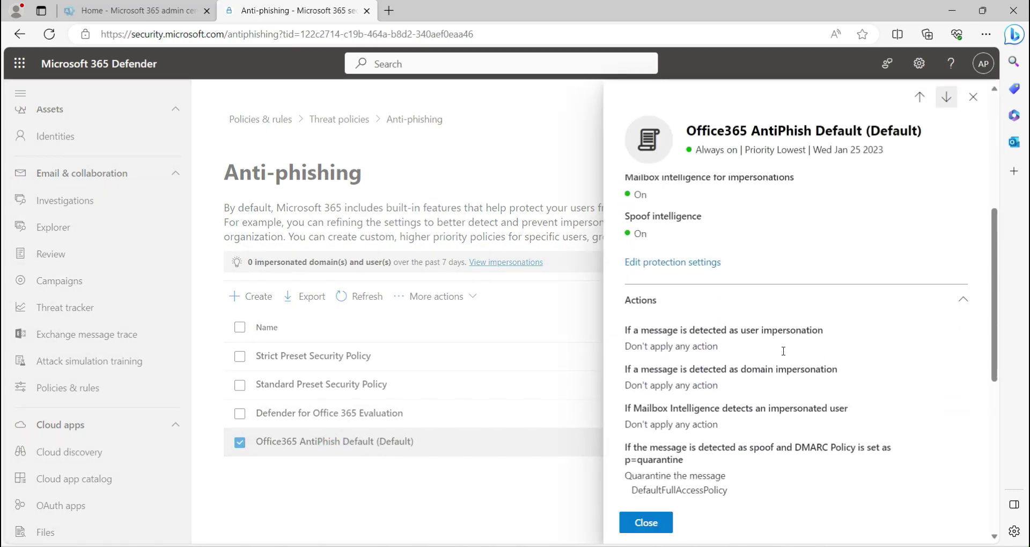
pyautogui.scroll(-5, 784, 355)
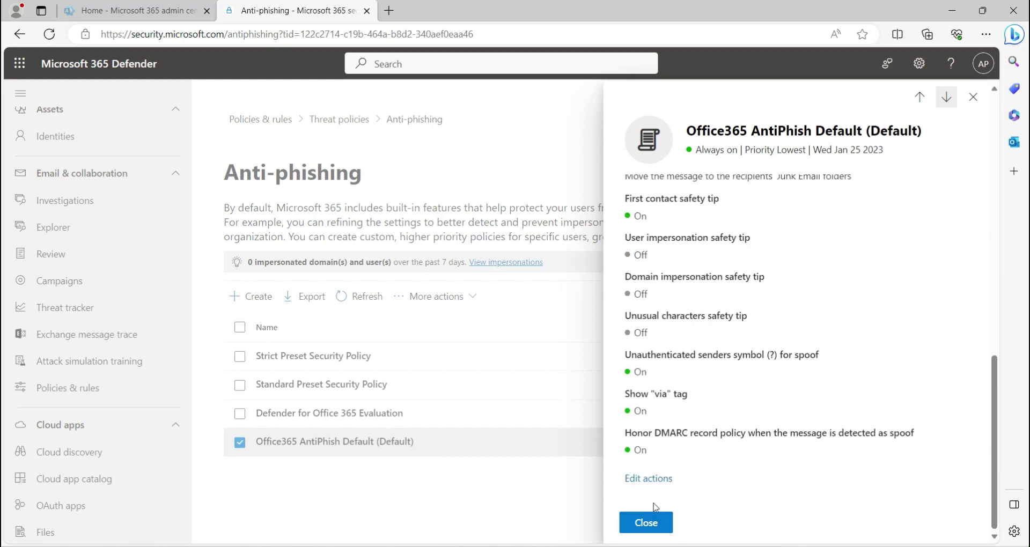
# - Quarantine user impersonation under DefaultFullAccessWithNotificationPolicy; leave domain impersonation with no action
pyautogui.click(644, 483)
pyautogui.scroll(5, 798, 303)
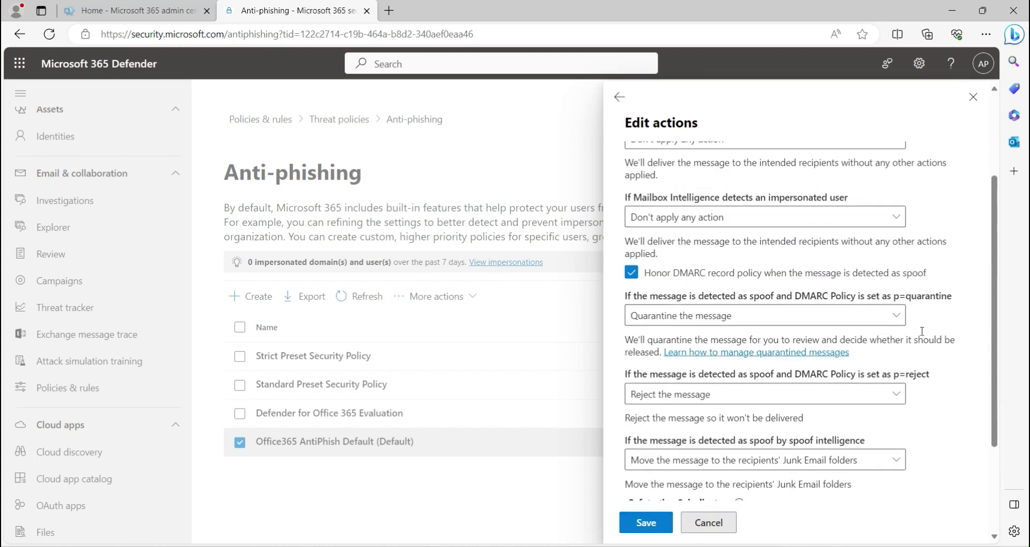
pyautogui.click(734, 200)
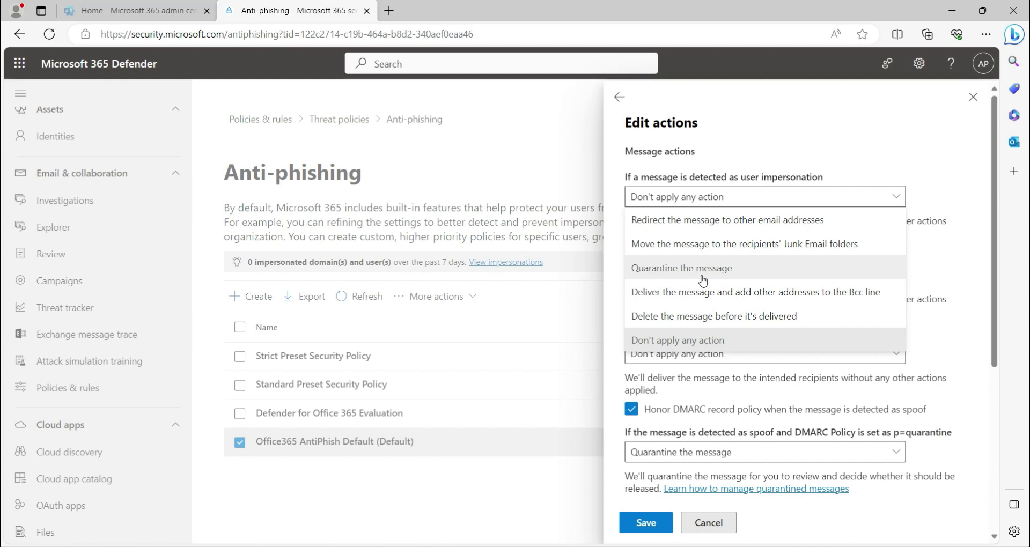
pyautogui.click(682, 275)
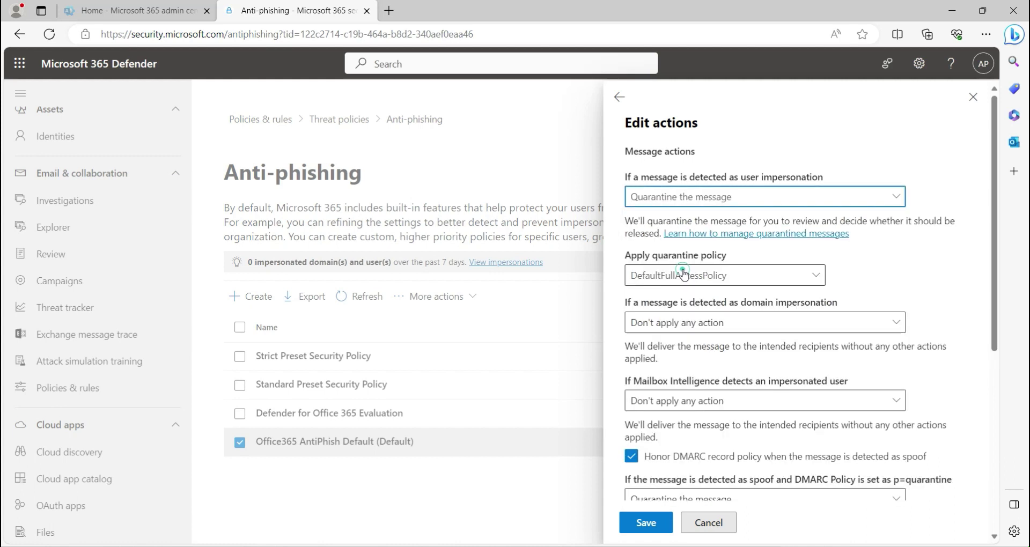
pyautogui.click(703, 277)
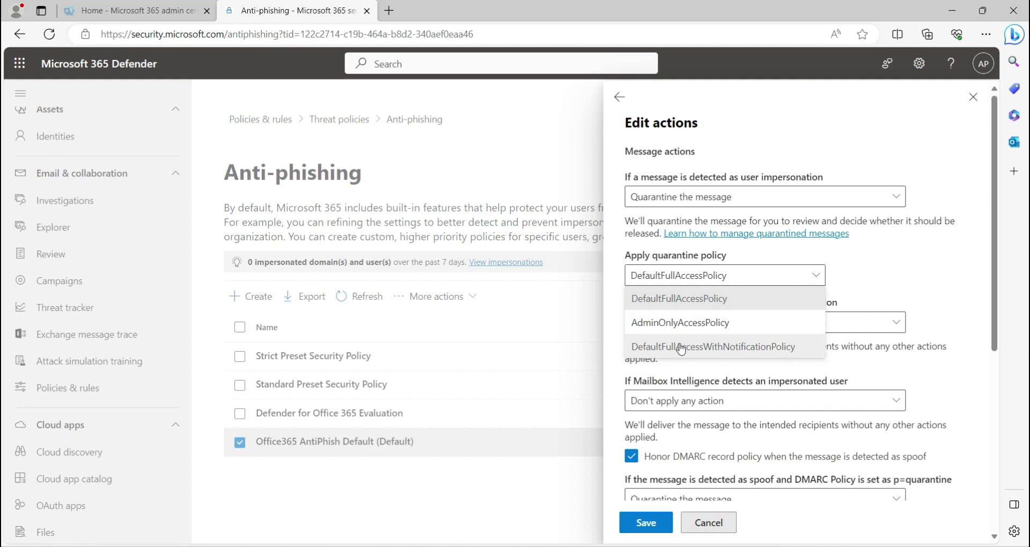
pyautogui.click(717, 347)
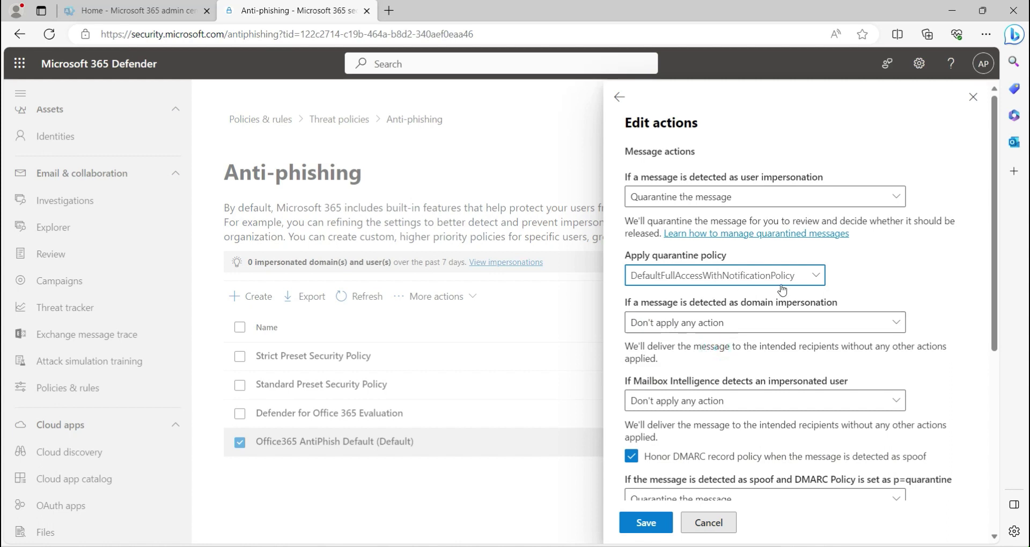
pyautogui.click(737, 322)
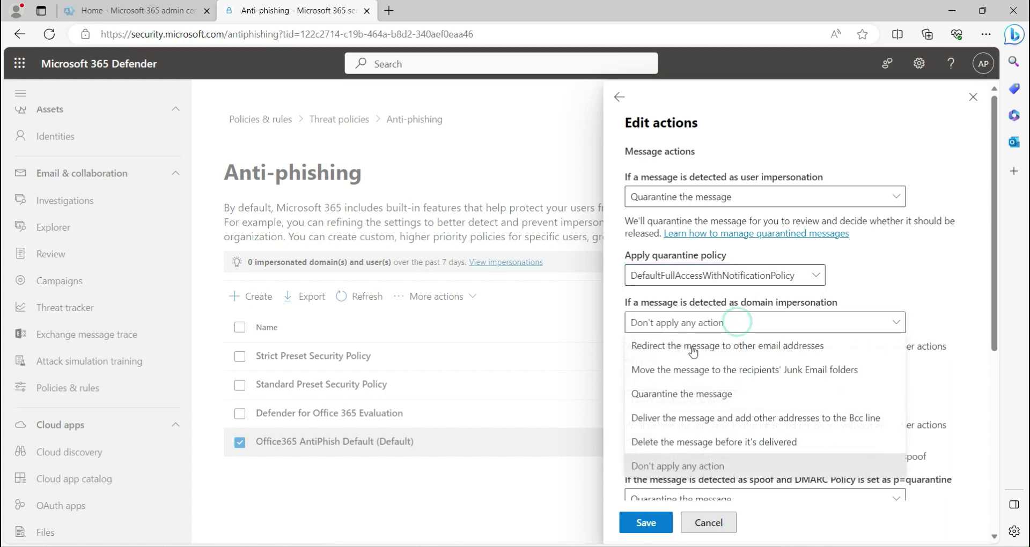
pyautogui.click(904, 287)
pyautogui.scroll(-3, 858, 279)
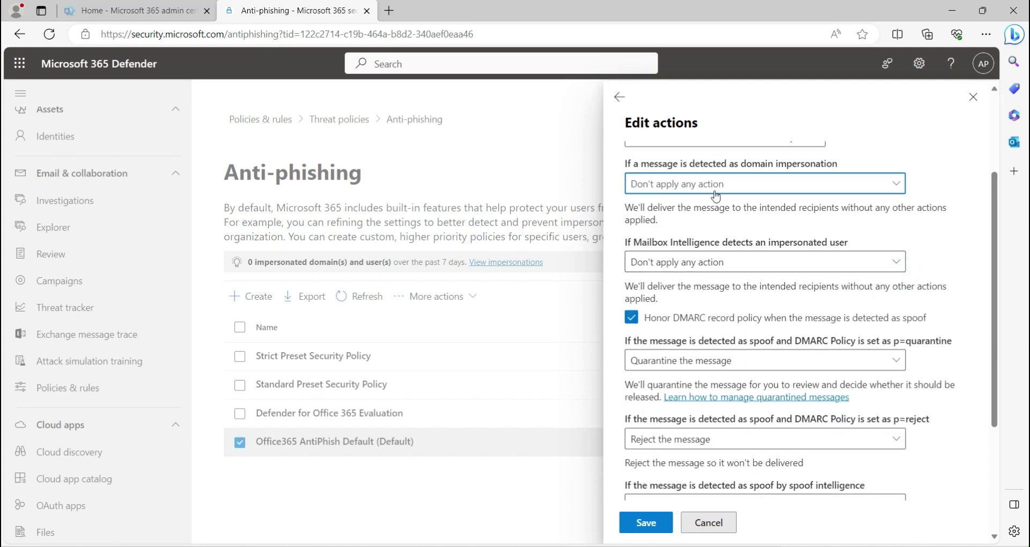
pyautogui.scroll(2, 813, 184)
pyautogui.scroll(1, 869, 268)
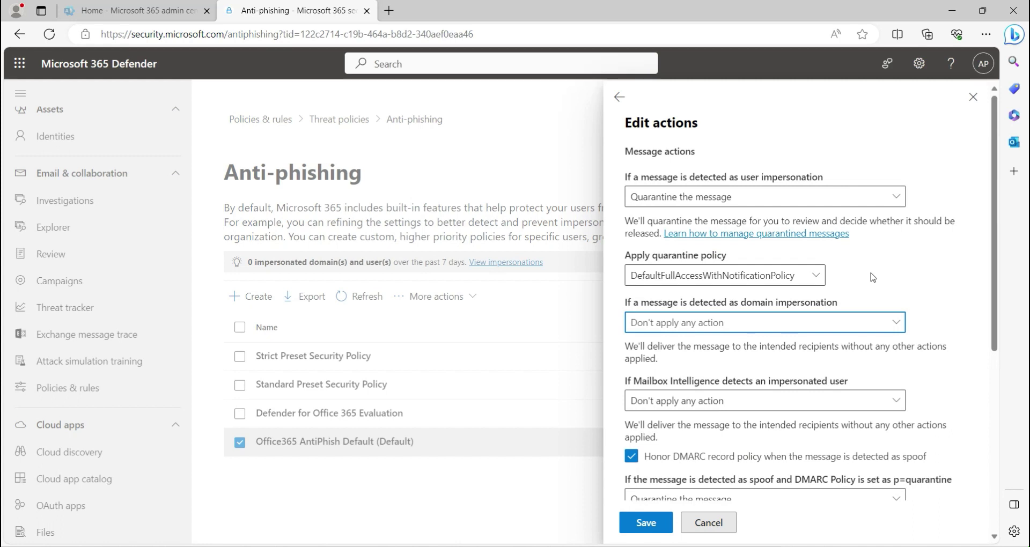
pyautogui.scroll(-2, 724, 346)
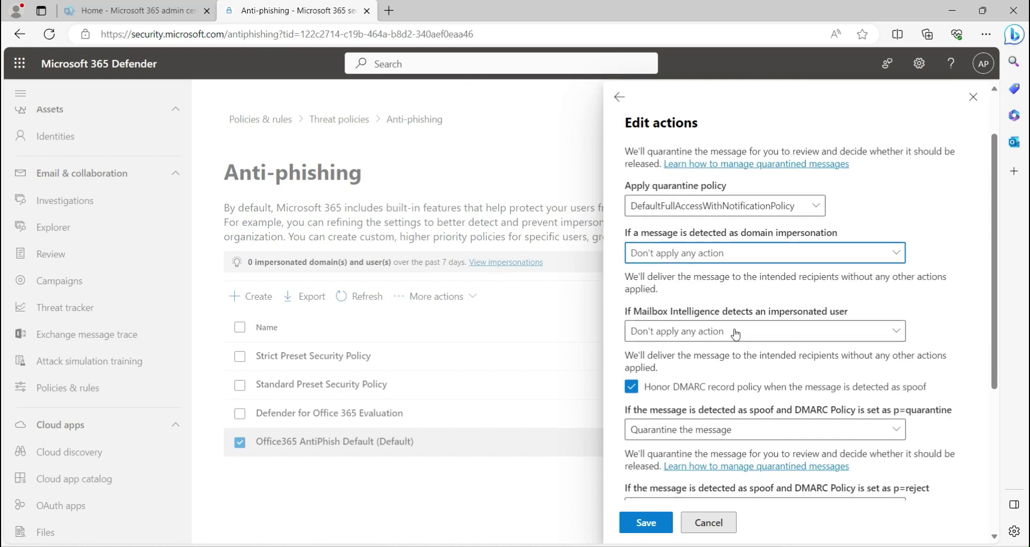
pyautogui.scroll(-3, 751, 333)
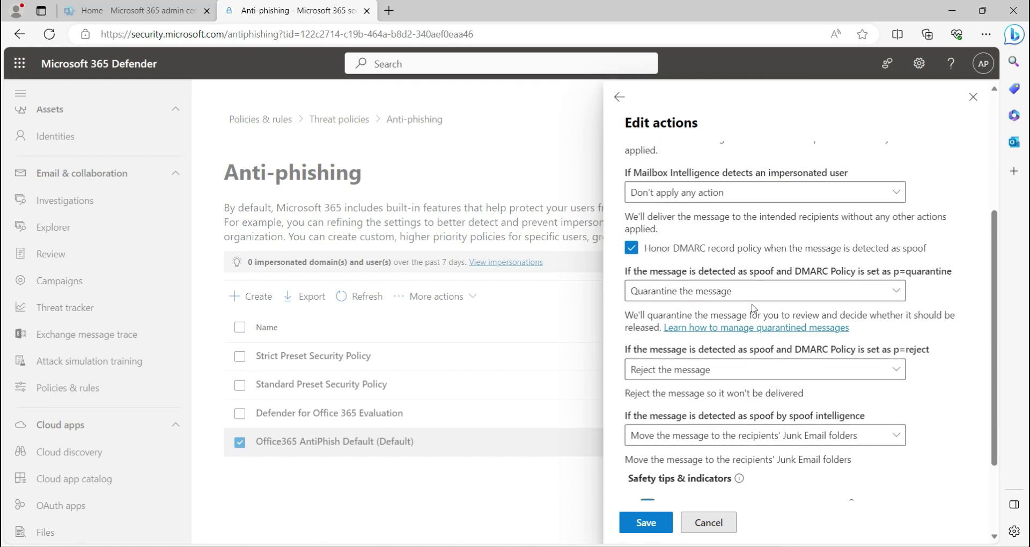
# - Quarantine p=quarantine, p=reject and spoof intelligence messages under DefaultFullAccessPolicy
pyautogui.click(772, 294)
pyautogui.click(716, 310)
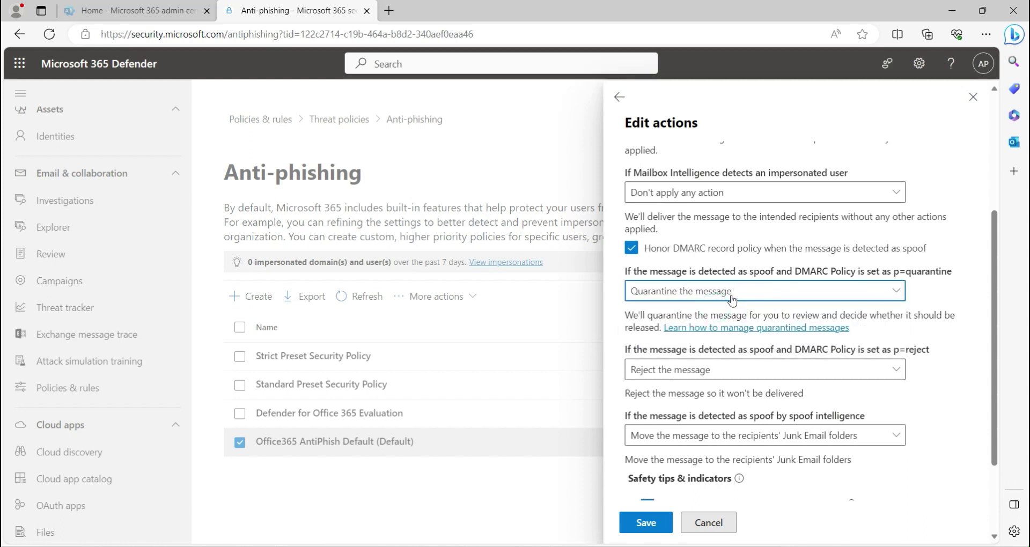
pyautogui.click(744, 365)
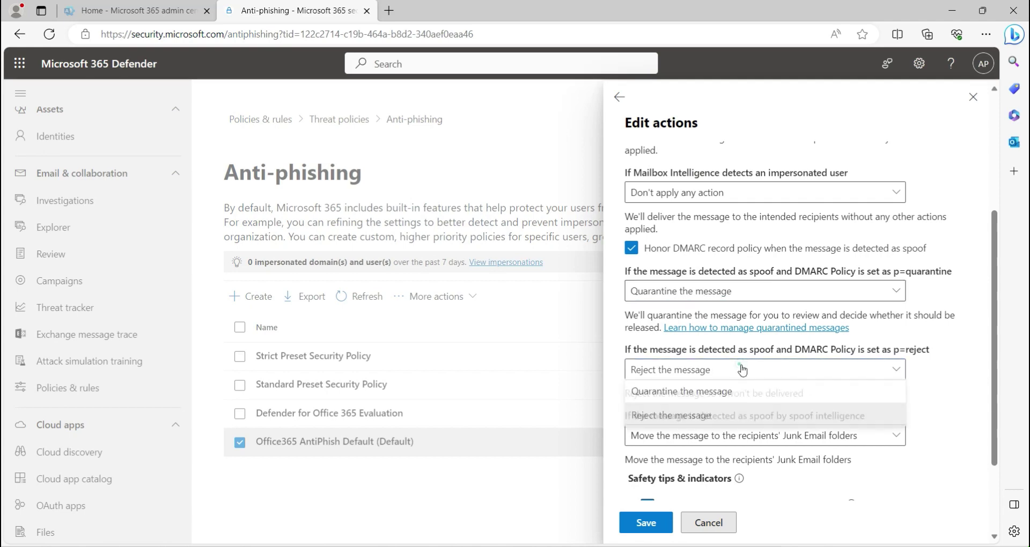
pyautogui.click(709, 392)
pyautogui.scroll(-2, 709, 392)
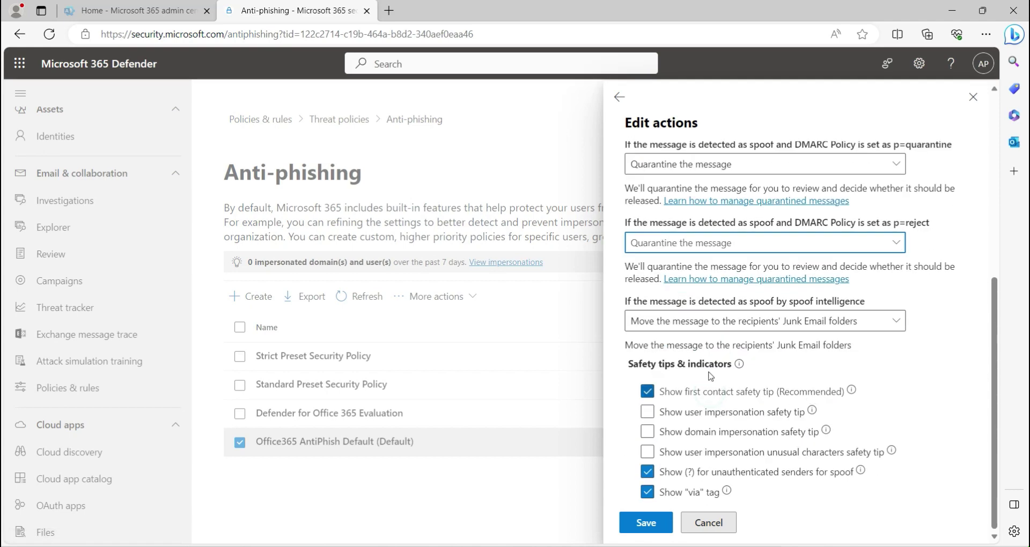
pyautogui.click(751, 322)
pyautogui.click(708, 377)
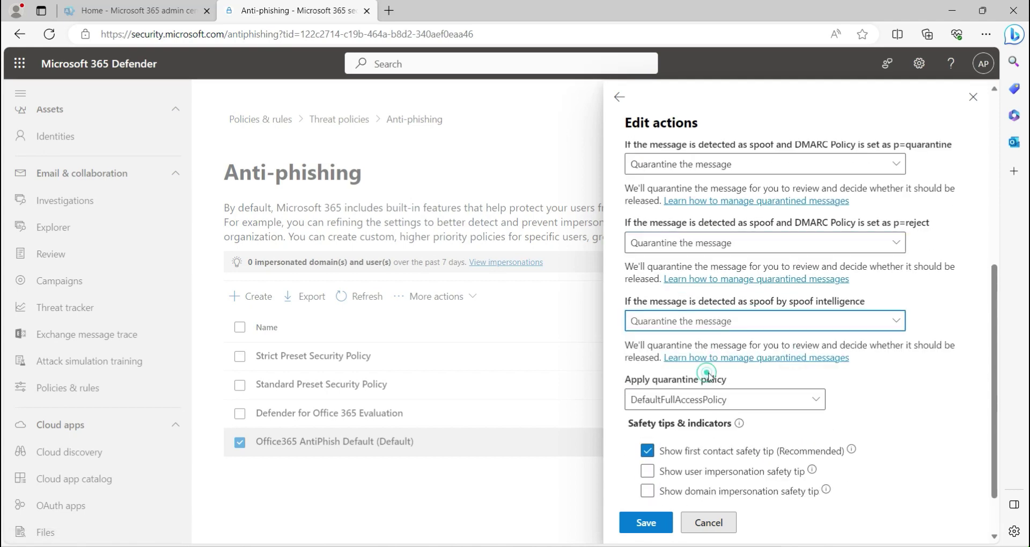
pyautogui.click(700, 400)
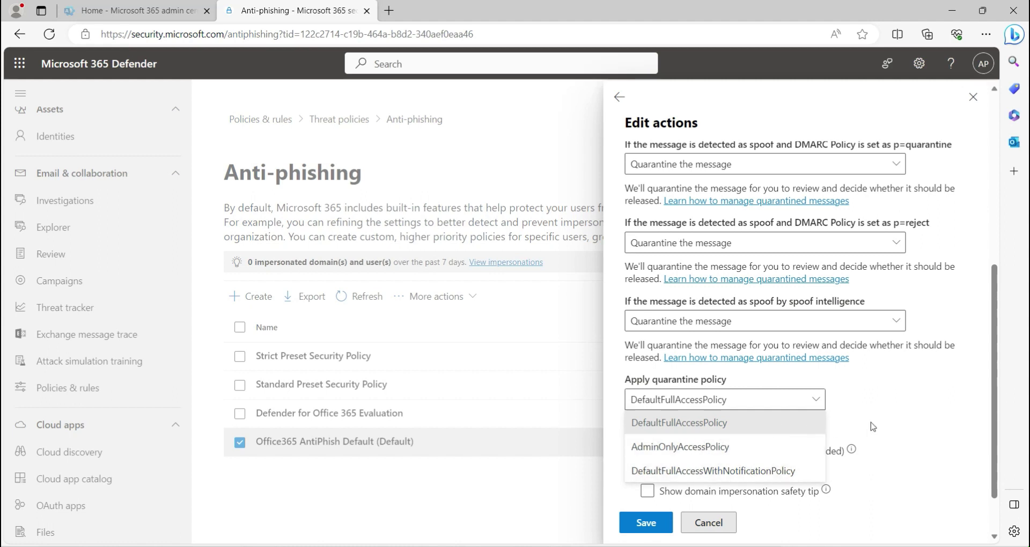
pyautogui.click(932, 396)
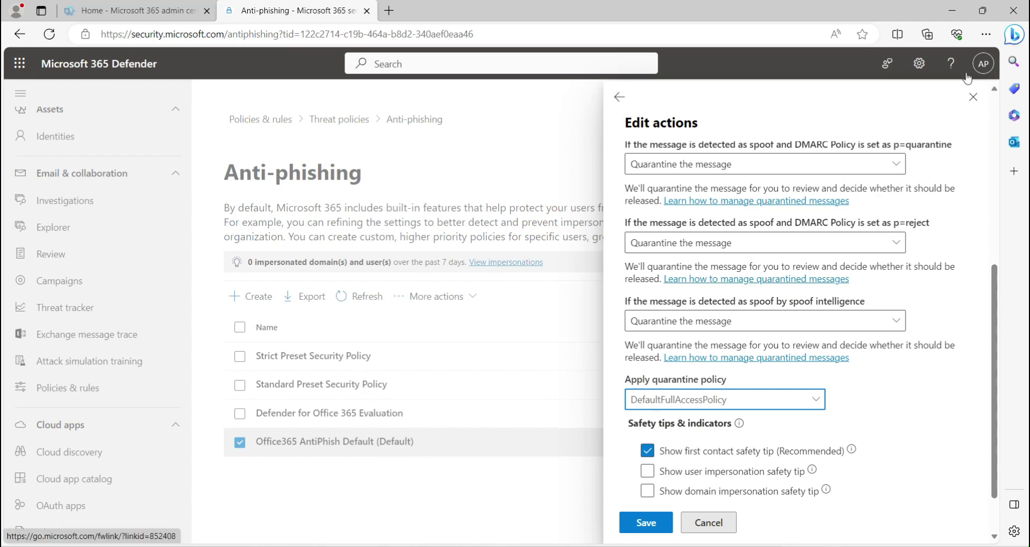
pyautogui.click(972, 97)
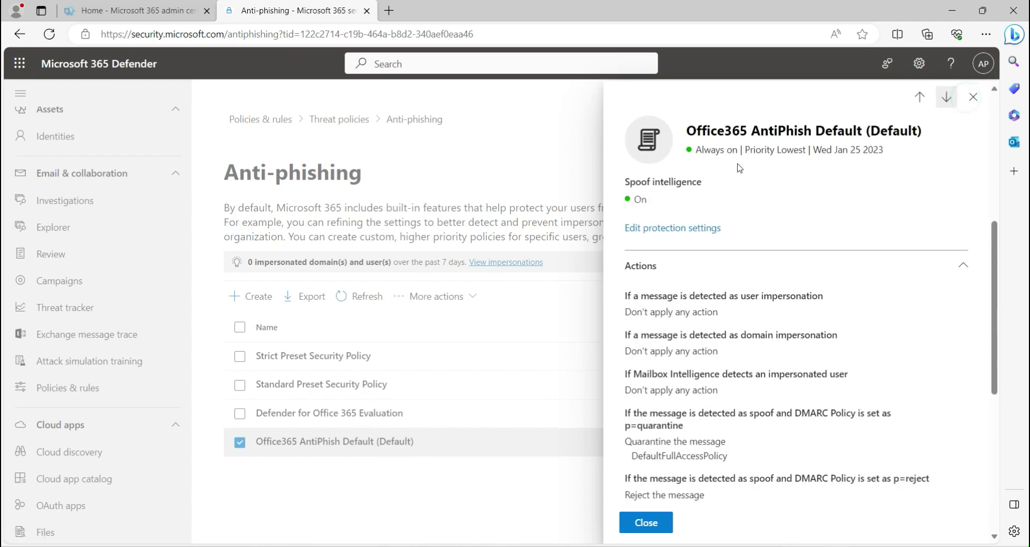
# - Switch to Anti-spam policies and view the Anti-spam inbound policy (Default) details
pyautogui.click(972, 98)
pyautogui.click(350, 119)
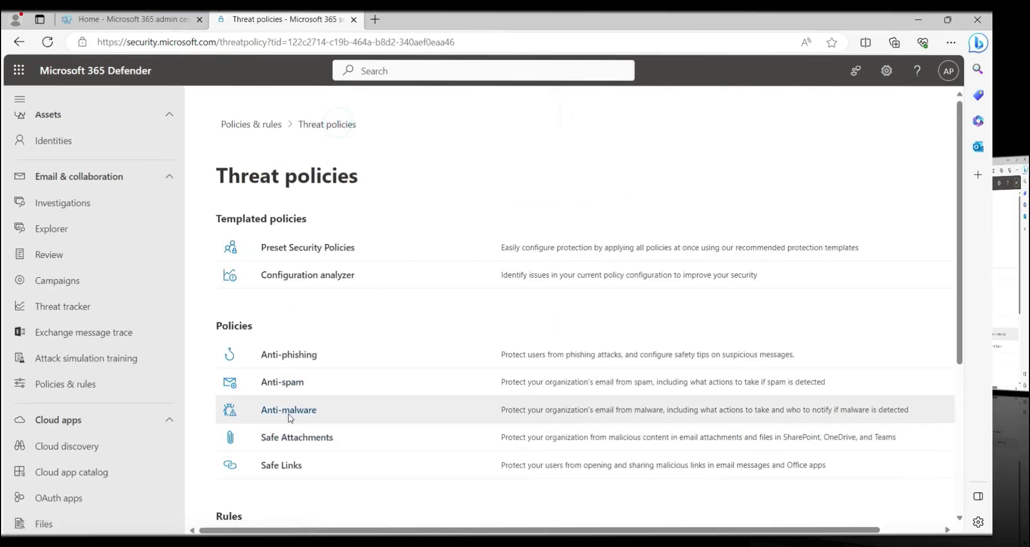
pyautogui.click(285, 387)
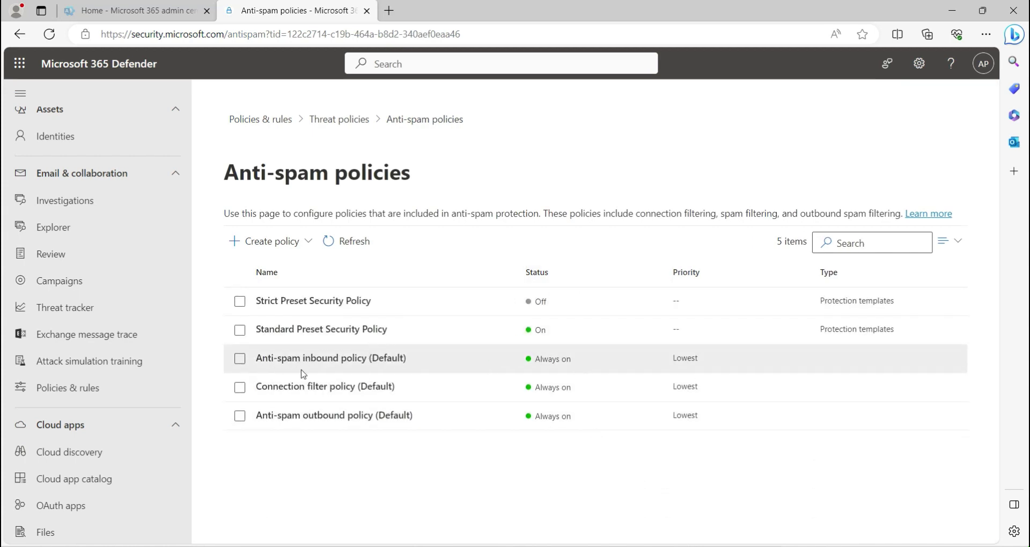
pyautogui.click(395, 358)
pyautogui.scroll(-5, 752, 374)
pyautogui.scroll(-10, 791, 367)
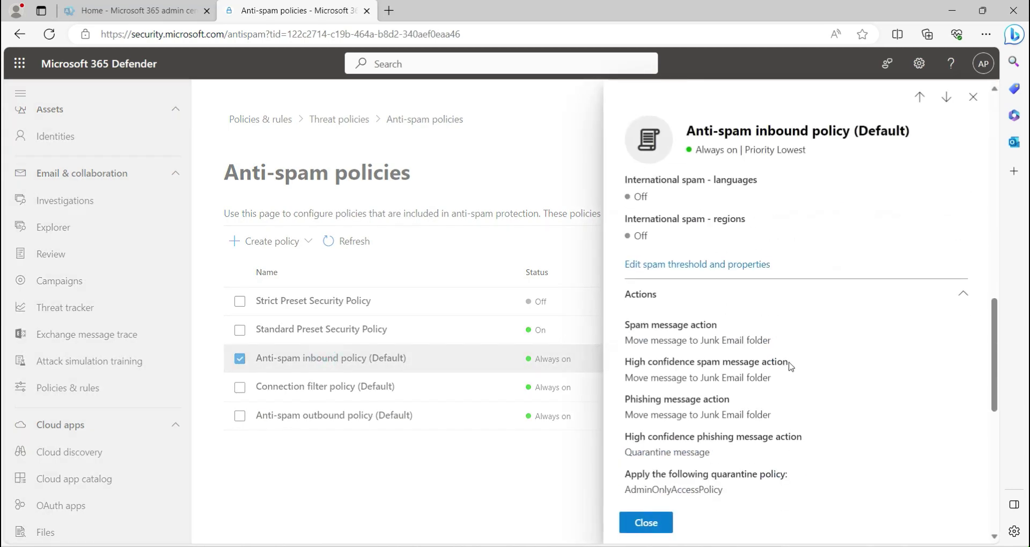
pyautogui.scroll(-8, 791, 367)
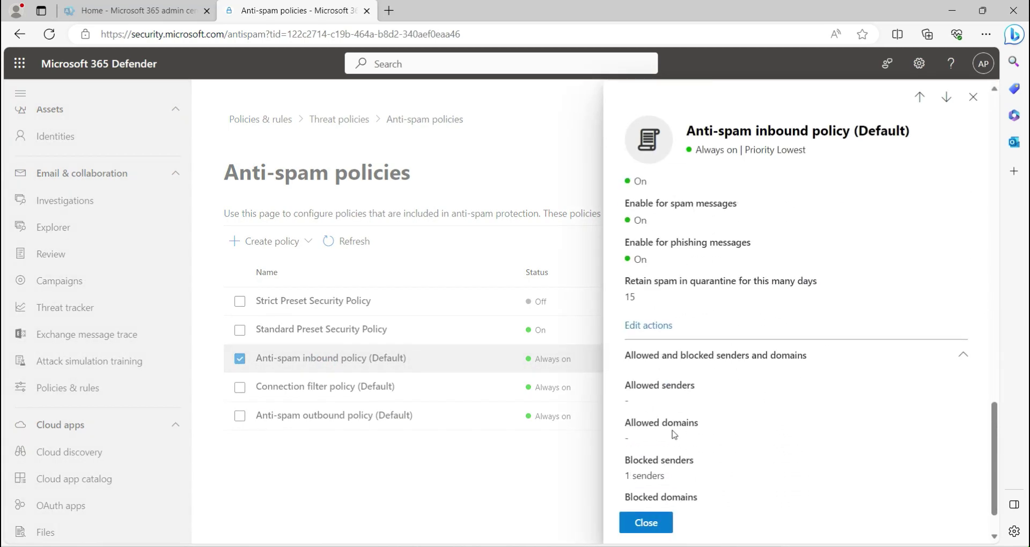
# - Set Spam to Quarantine message with AdminOnlyAccessPolicy
pyautogui.click(651, 325)
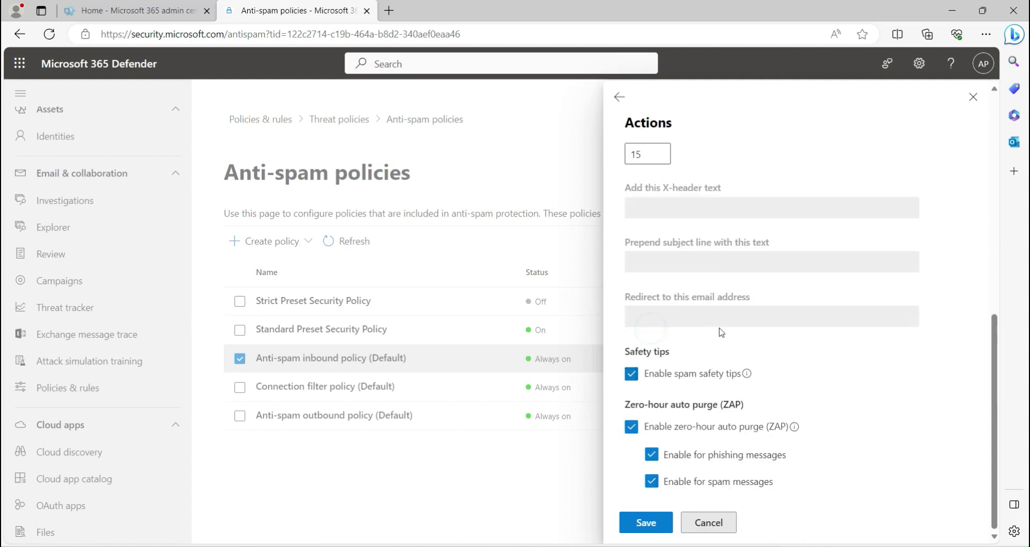
pyautogui.scroll(10, 765, 359)
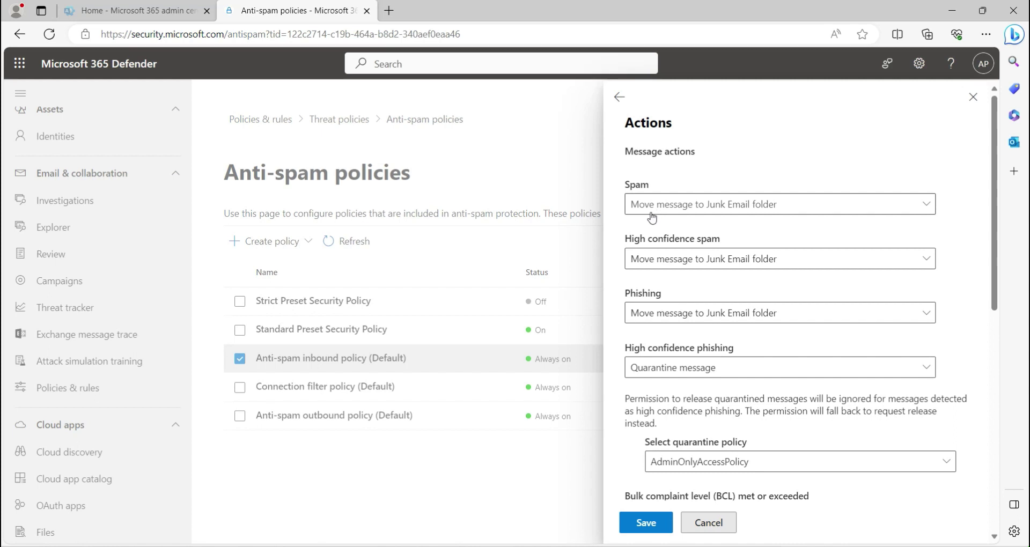
pyautogui.click(753, 212)
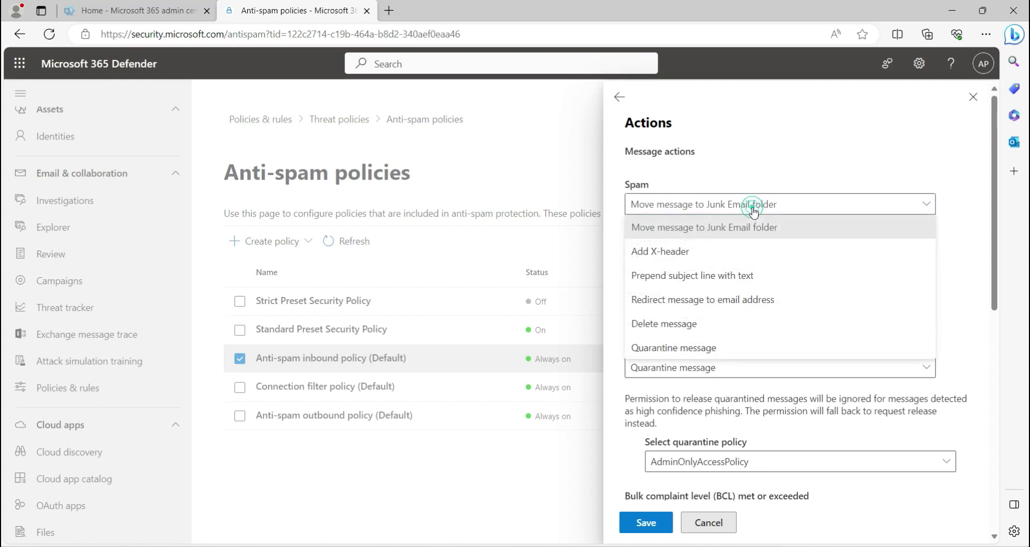
pyautogui.click(689, 348)
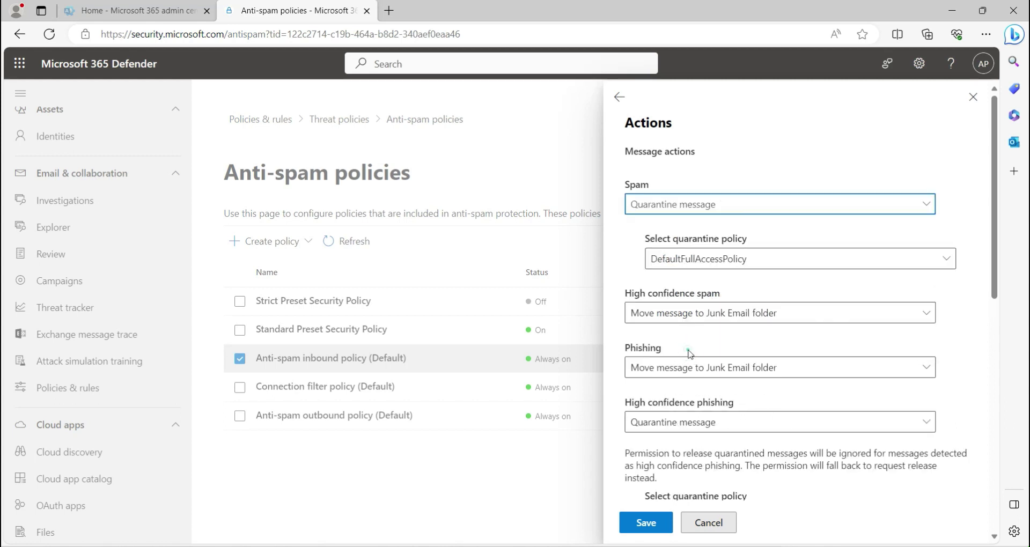
pyautogui.click(728, 260)
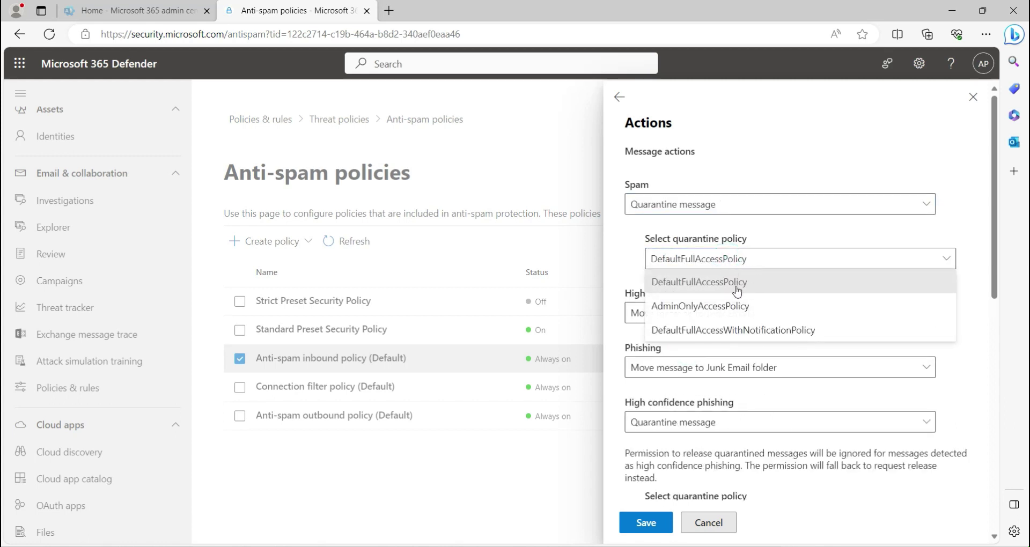
pyautogui.click(701, 308)
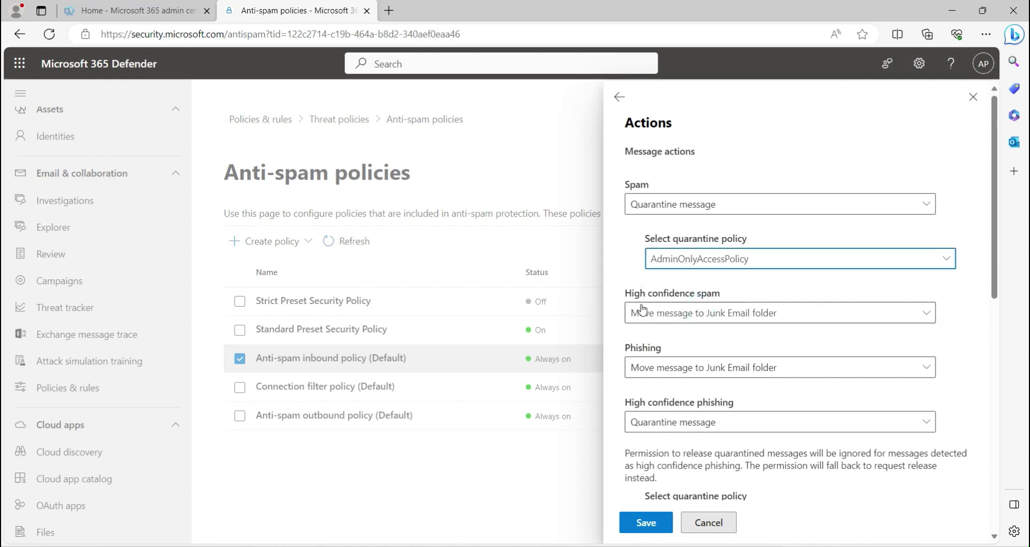
# - Set High confidence spam to Quarantine message with AdminOnlyAccessPolicy
pyautogui.click(718, 313)
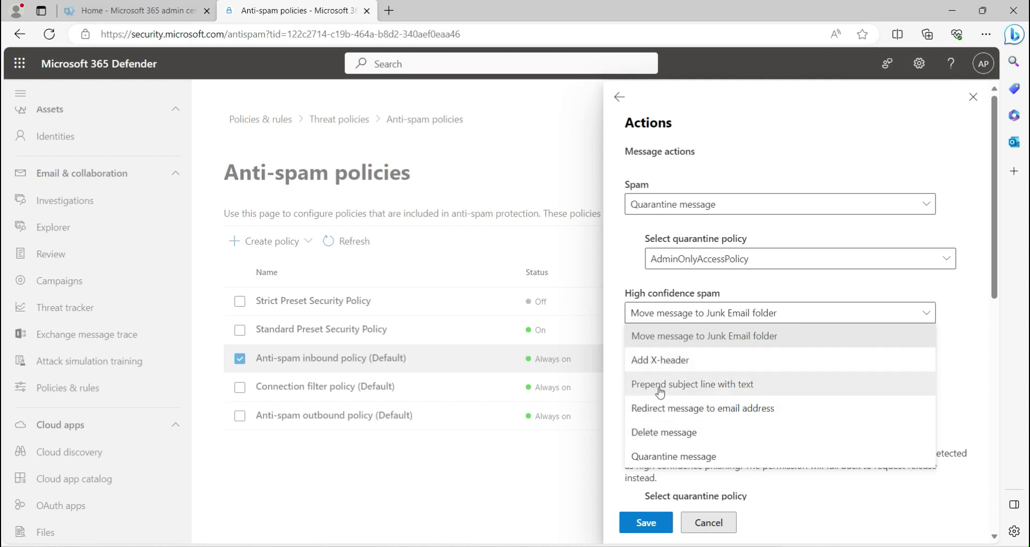
pyautogui.click(663, 457)
pyautogui.click(711, 369)
pyautogui.click(711, 369)
pyautogui.click(707, 416)
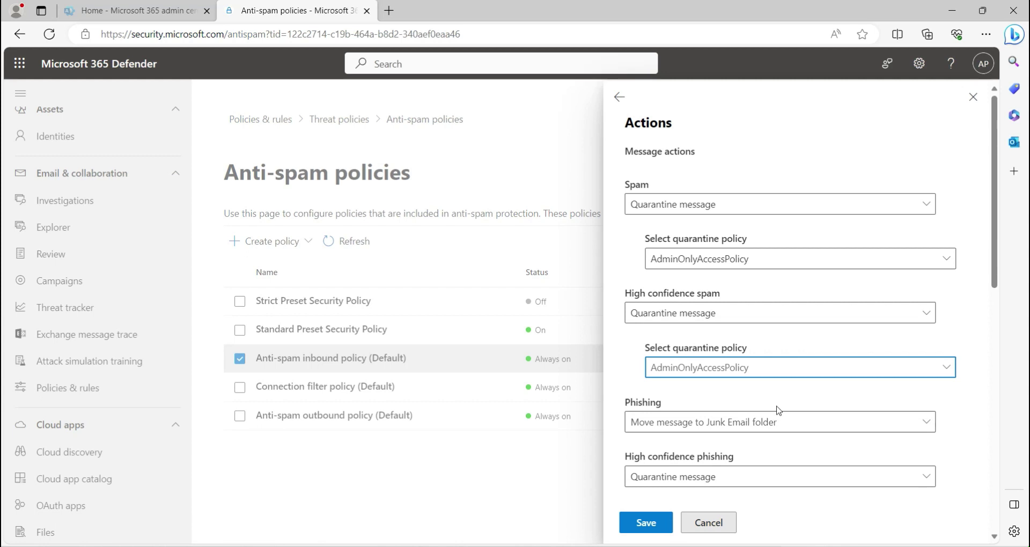
# - Set the Phishing action to Quarantine message with the AdminOnlyAccessPolicy quarantine policy, then review the remaining actions
pyautogui.scroll(-3, 778, 410)
pyautogui.click(724, 283)
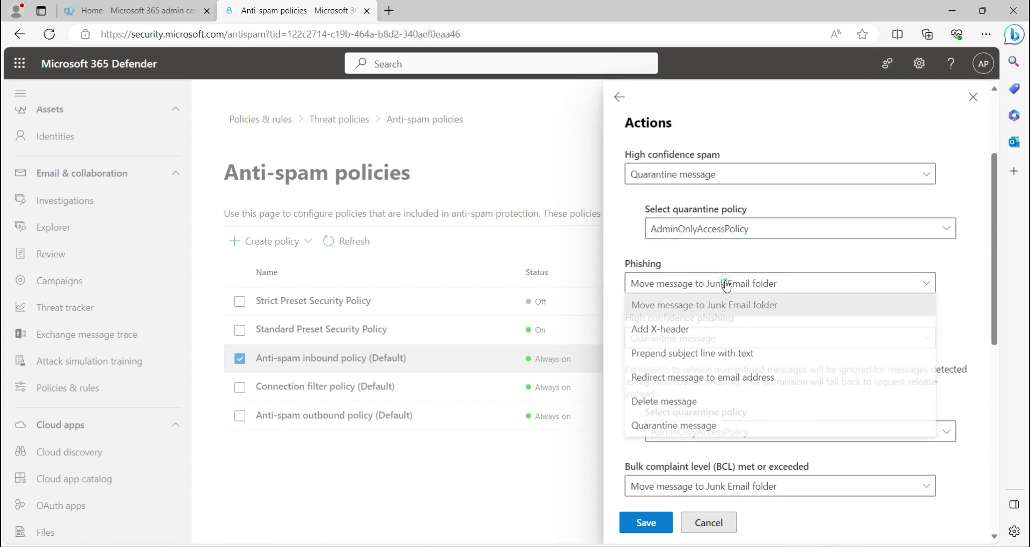
pyautogui.click(700, 427)
pyautogui.click(703, 338)
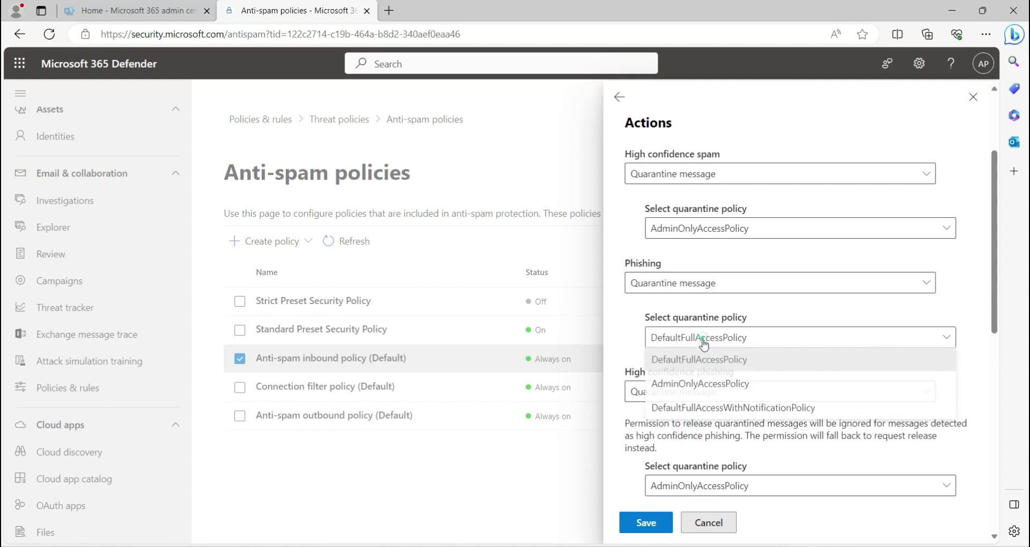
pyautogui.click(705, 385)
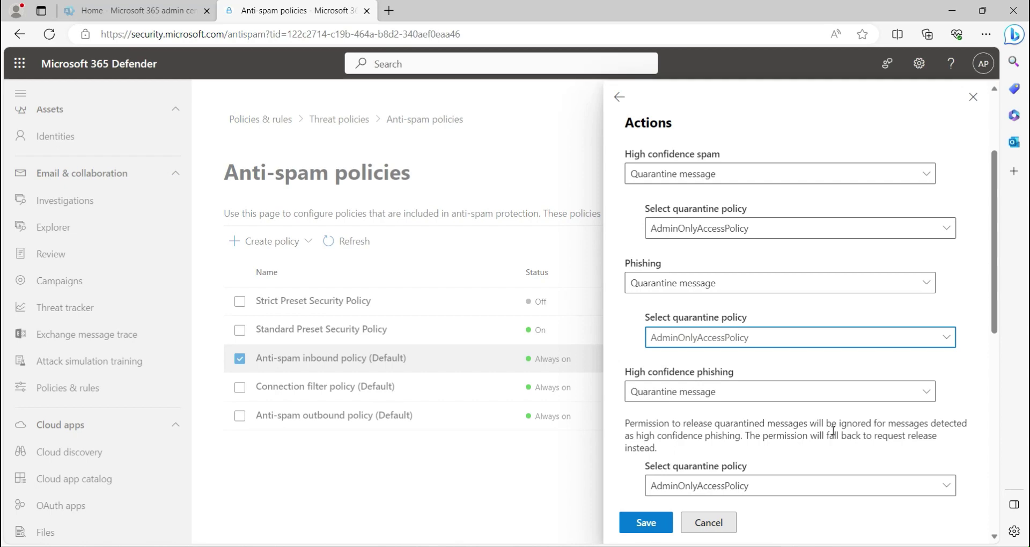
pyautogui.scroll(-4, 797, 433)
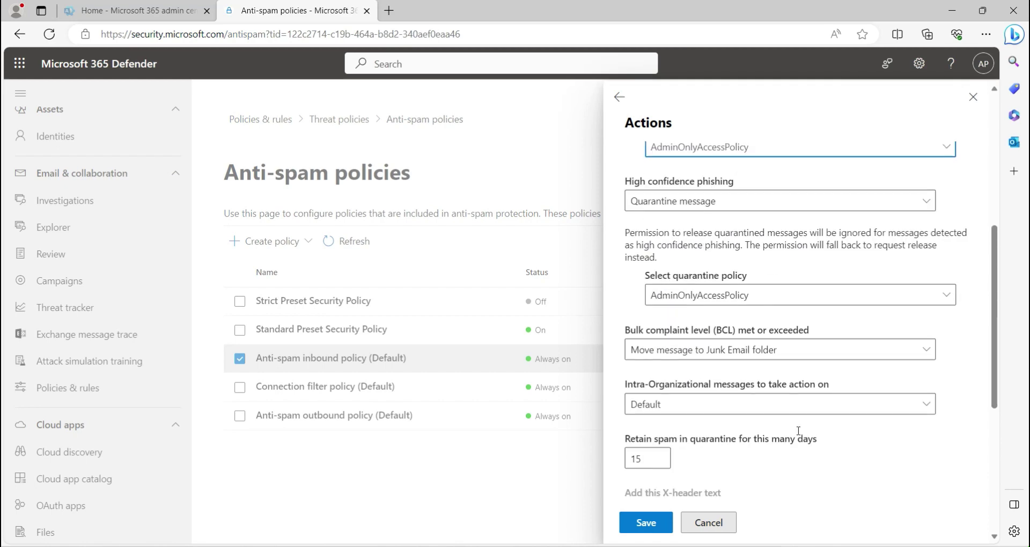
pyautogui.scroll(1, 863, 386)
pyautogui.scroll(5, 865, 387)
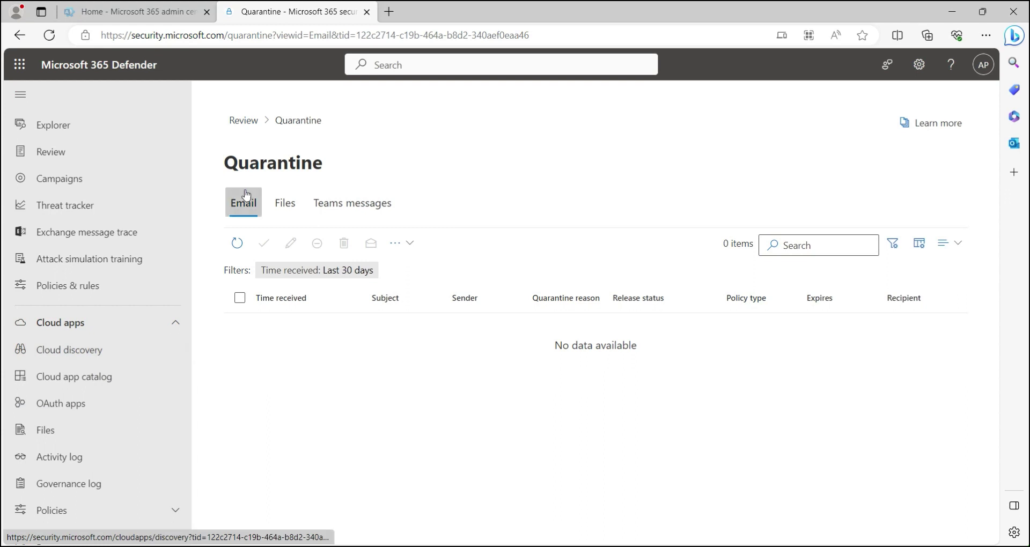
# - Go to the Quarantine page through the Review hub's Quarantine card
pyautogui.scroll(3, 108, 269)
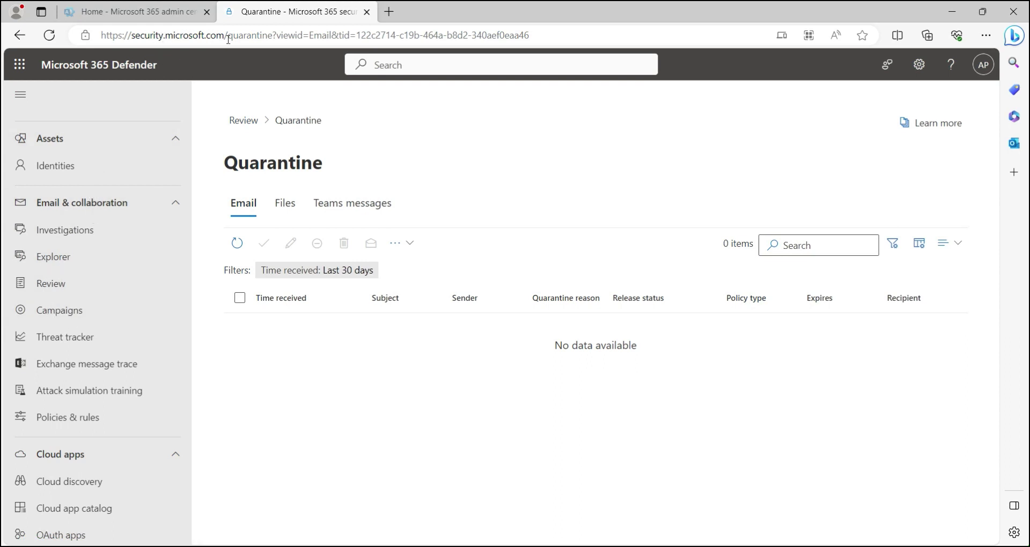
pyautogui.click(61, 290)
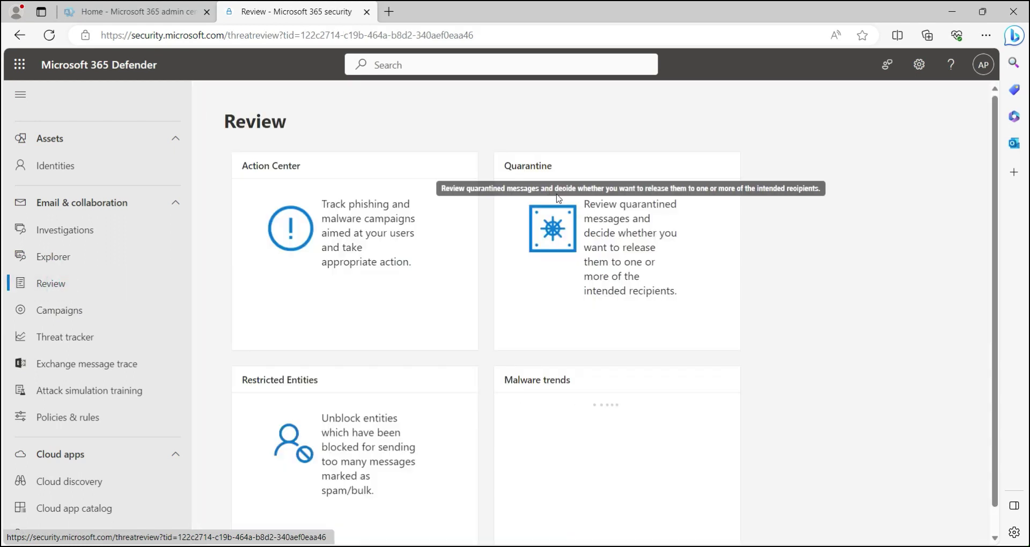
pyautogui.click(597, 223)
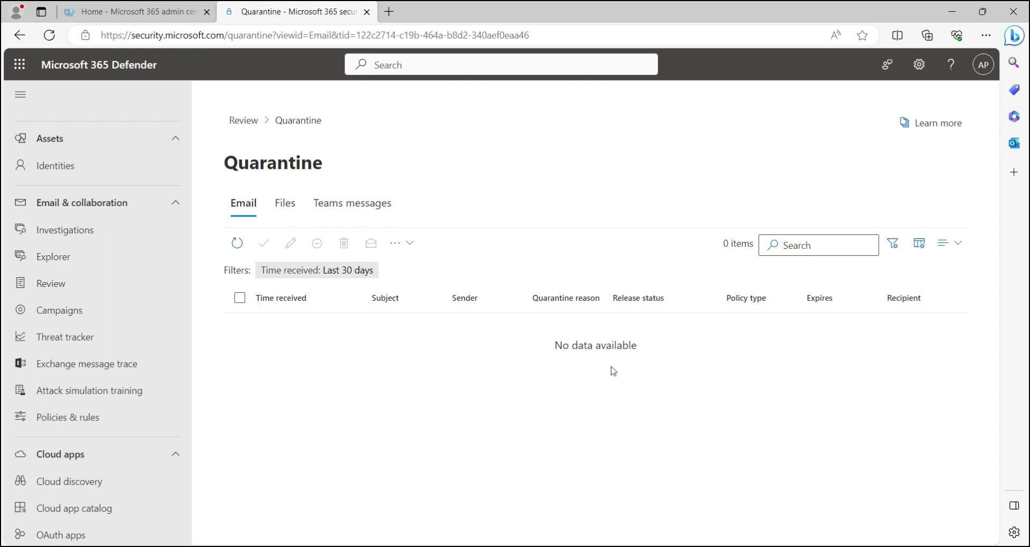
pyautogui.click(240, 298)
pyautogui.click(388, 358)
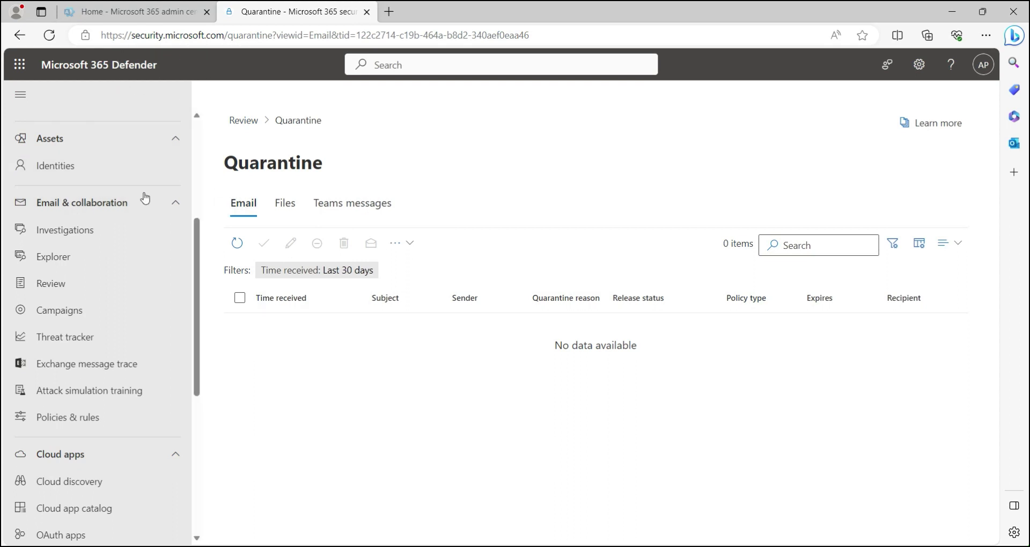
pyautogui.moveTo(274, 36); pyautogui.dragTo(100, 37)
pyautogui.hotkey('ctrl', 'c')
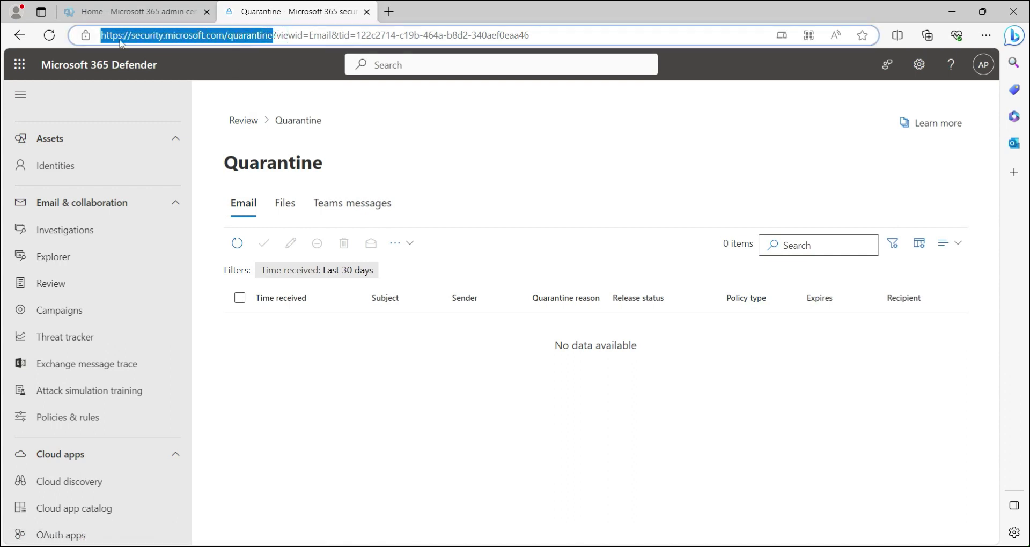
# - Load the copied Quarantine address in a new Edge tab, then close the inbound policy details flyout
pyautogui.click(389, 11)
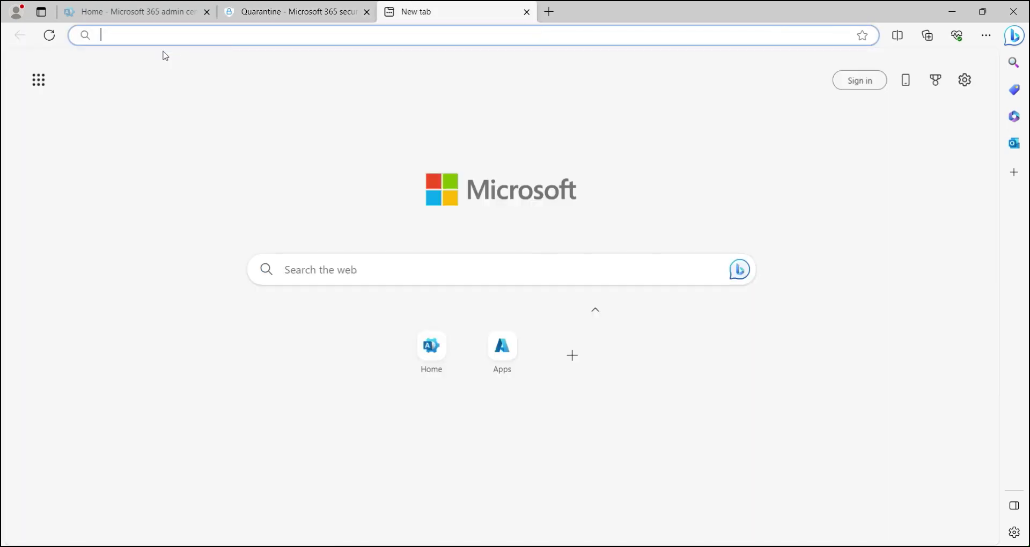
pyautogui.hotkey('ctrl', 'v')
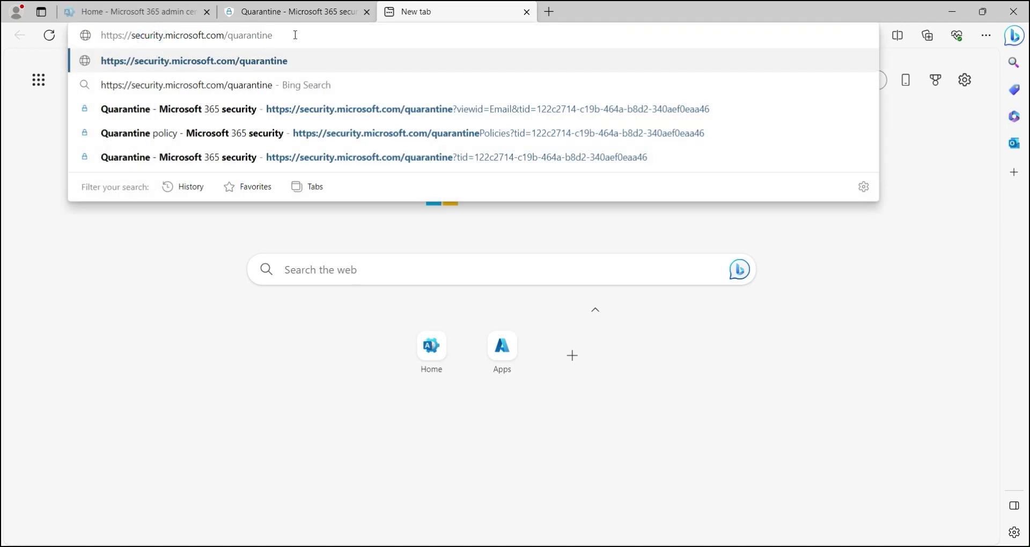
pyautogui.press('Return')
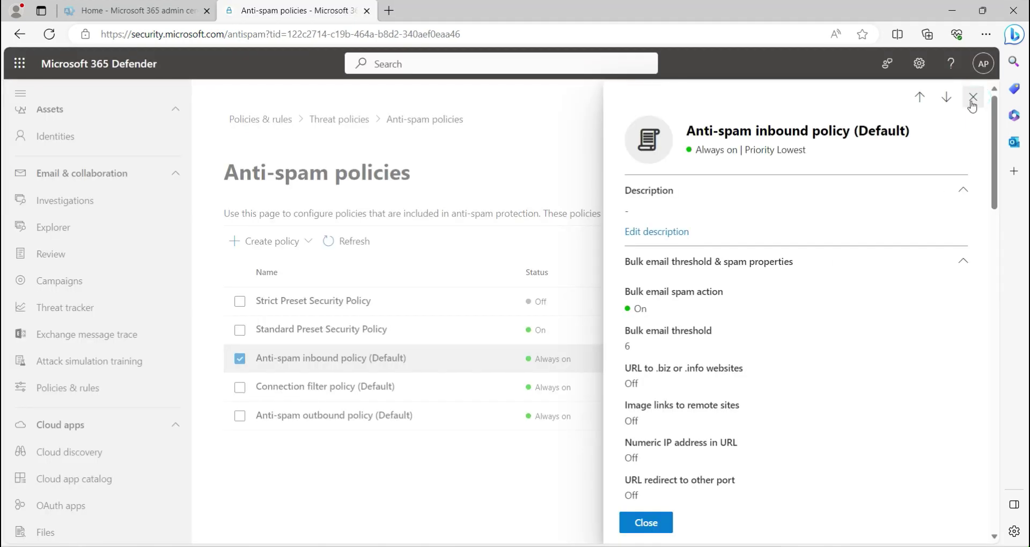
pyautogui.click(970, 98)
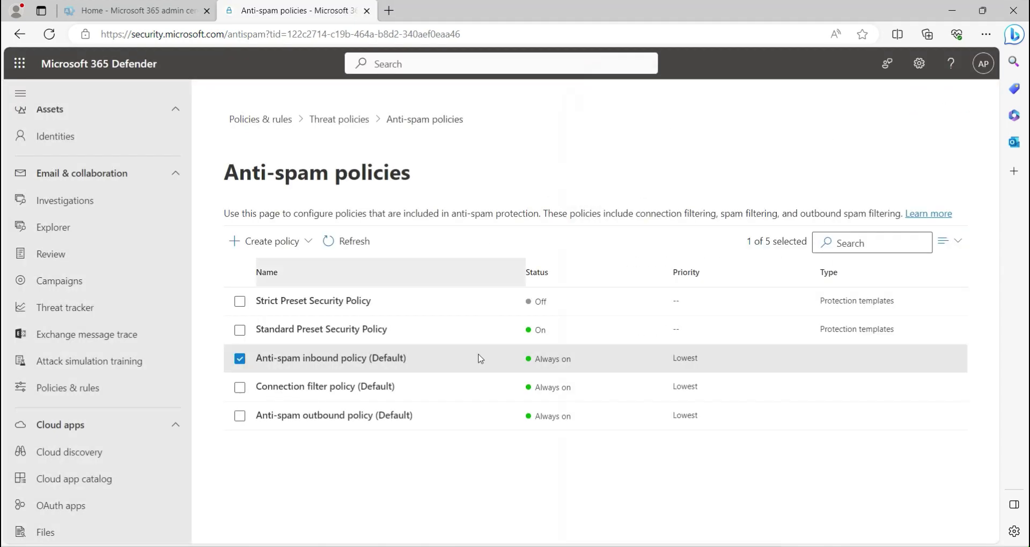